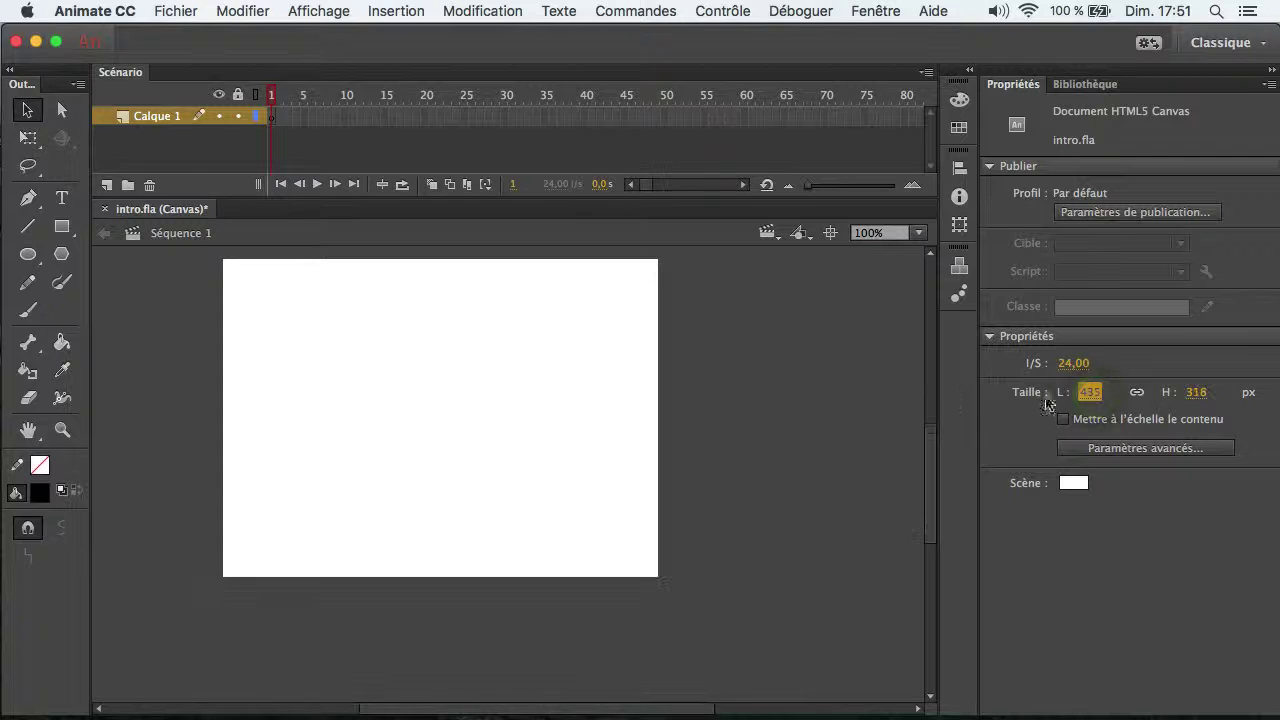
- Set the document width to 400 px, letting the linked height scale proportionally
left_click(1090, 391)
type("400")
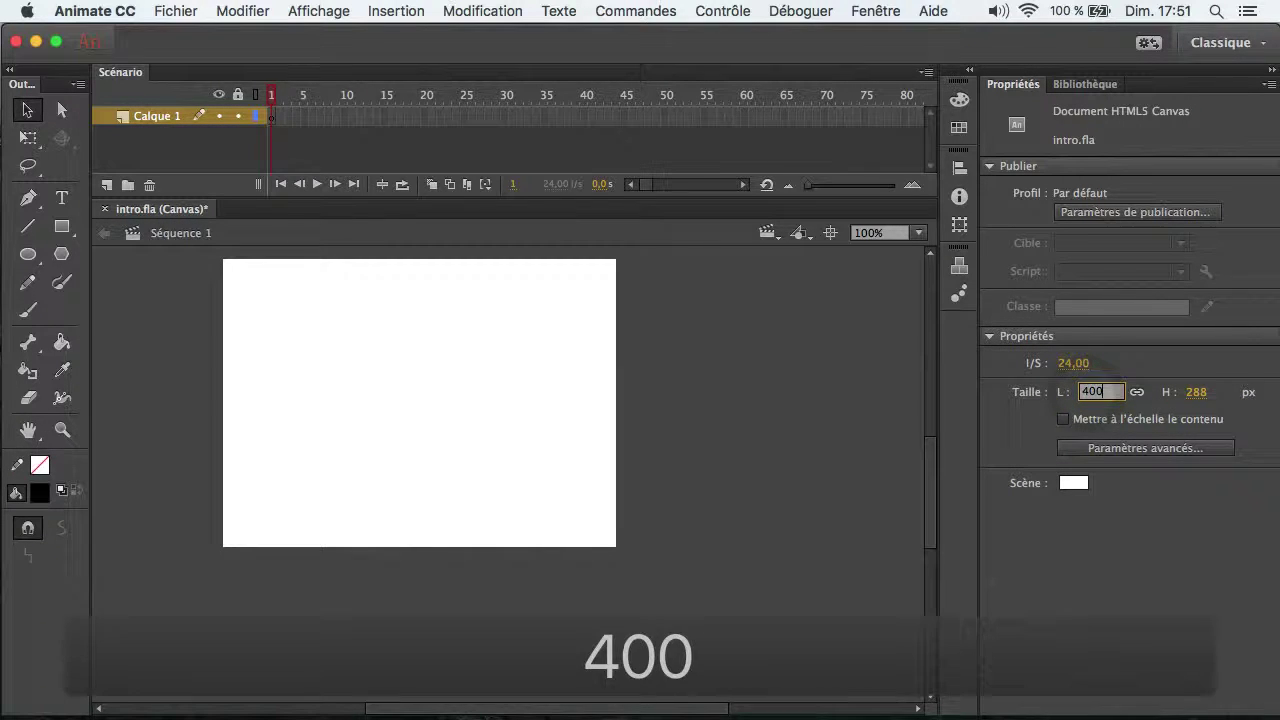
key("Return")
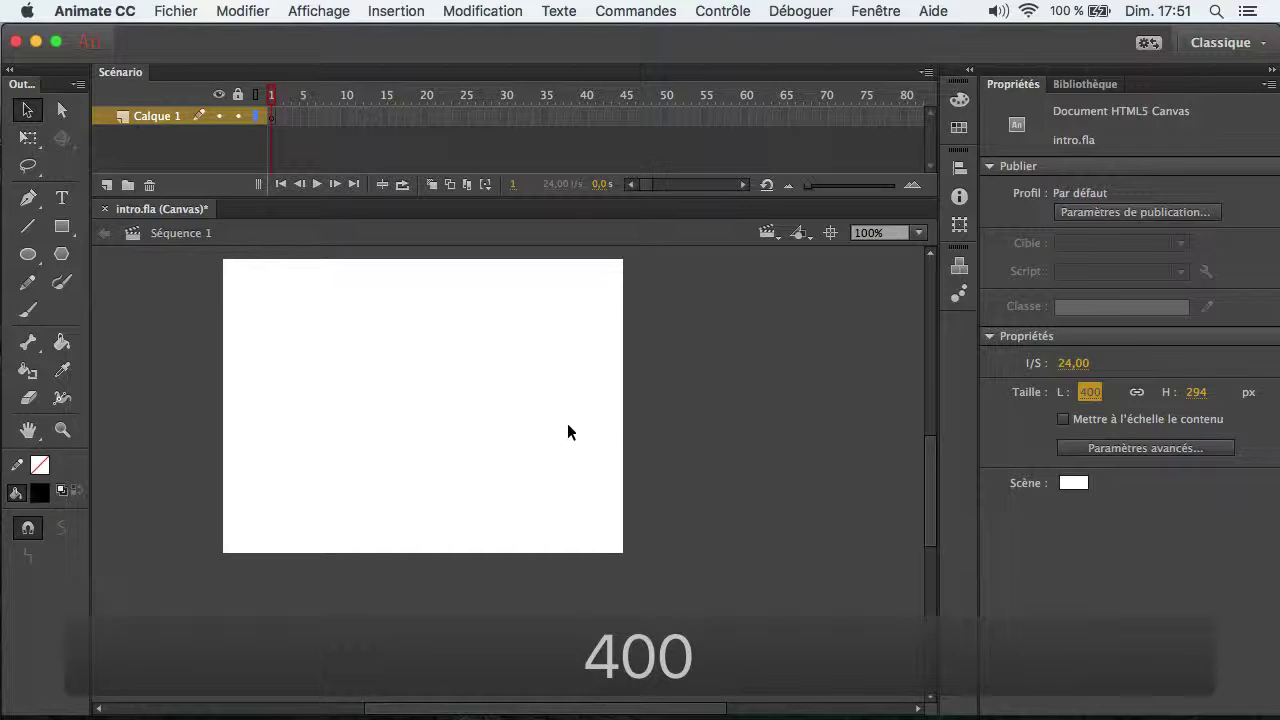
left_click_drag(415, 398, 491, 423)
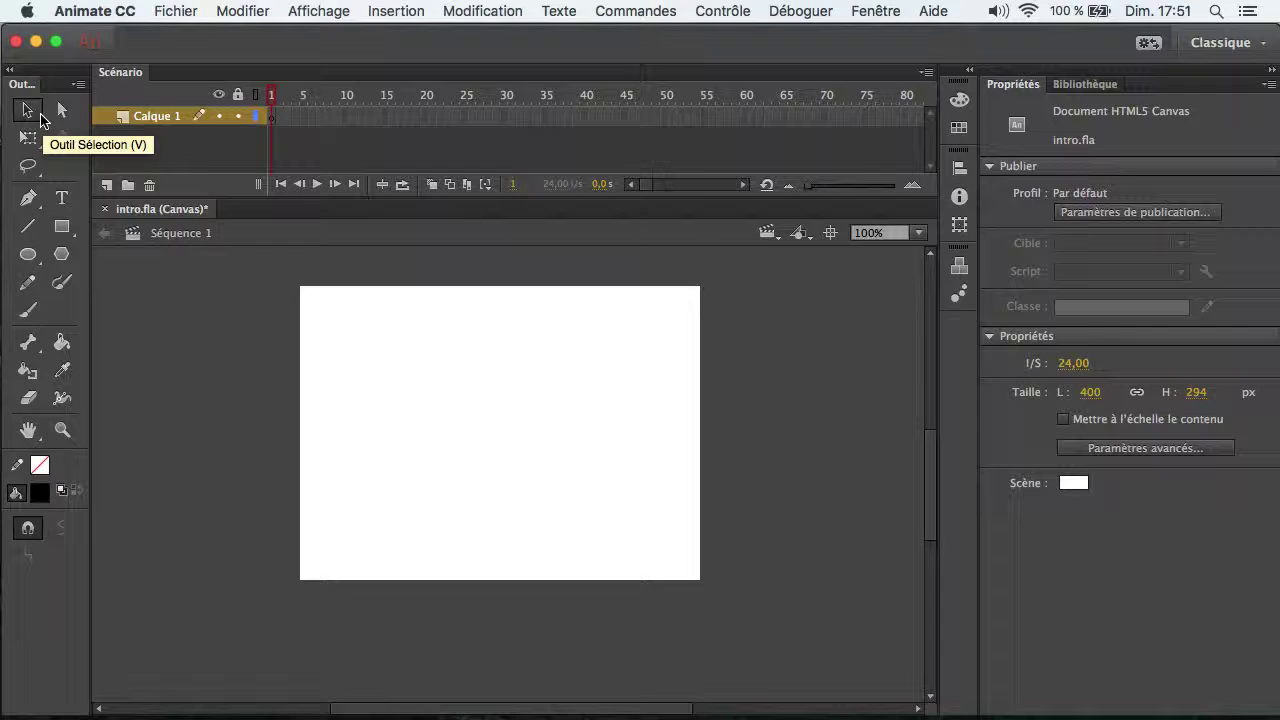
- Draw a black, strokeless rectangle with the Rectangle tool in the upper-left area of the stage
left_click(63, 230)
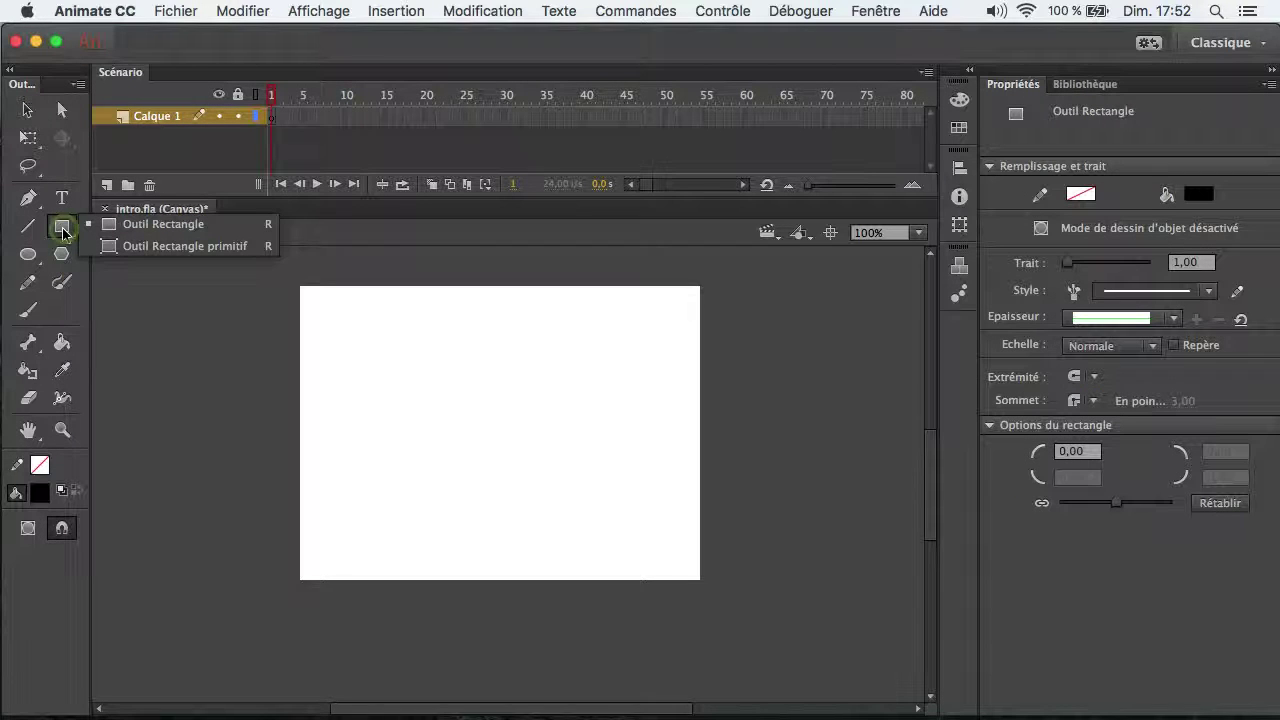
left_click(141, 229)
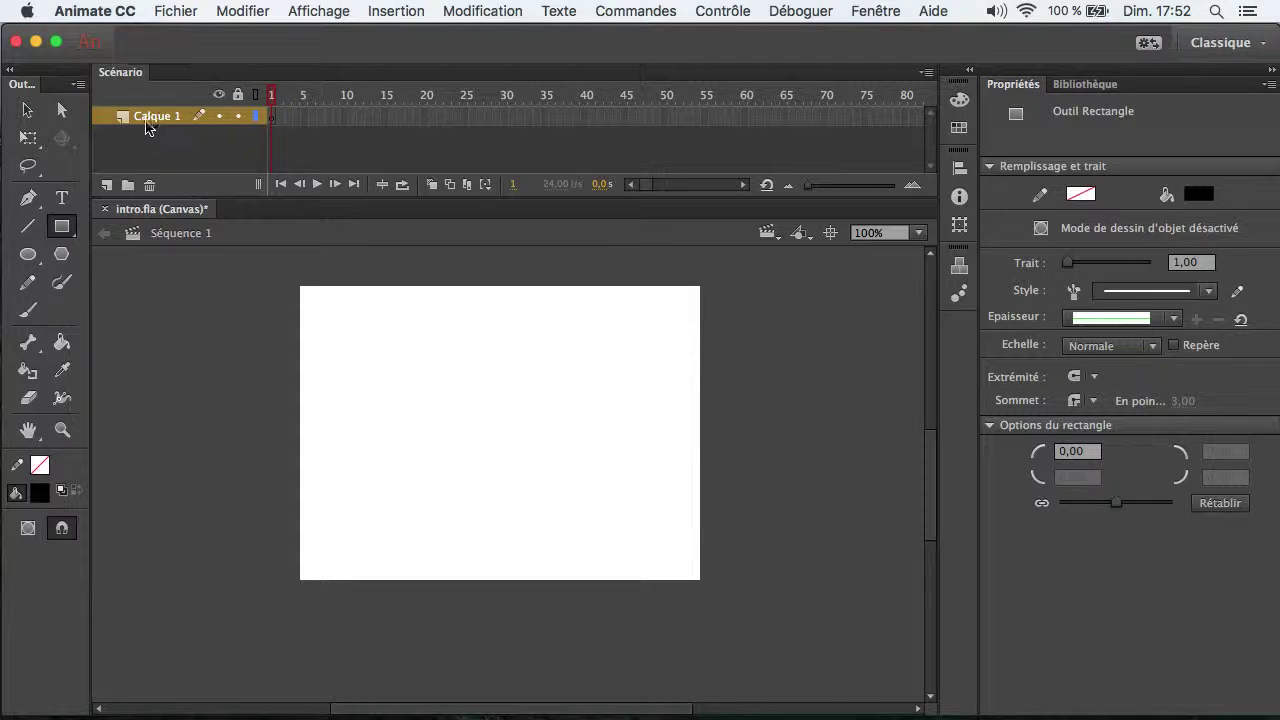
left_click_drag(369, 361, 440, 414)
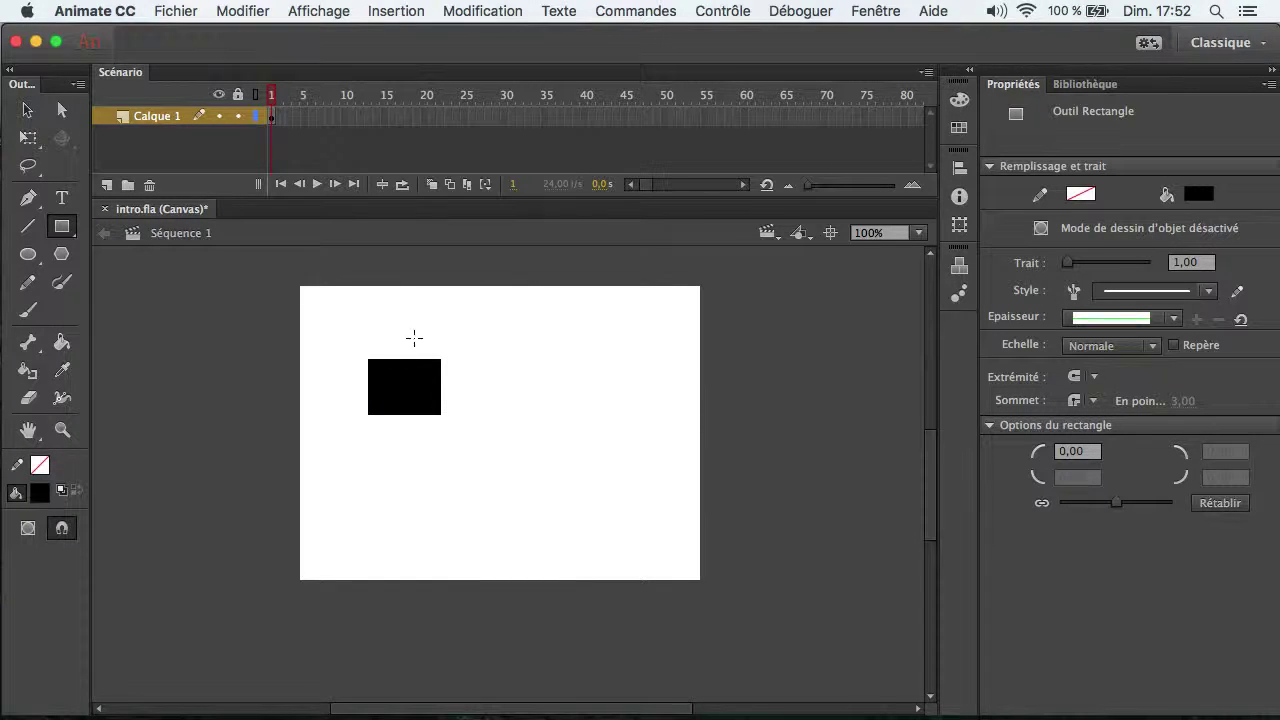
- Rename the layer Calque 1 as "carre noir" and deselect the rectangle
double_click(148, 117)
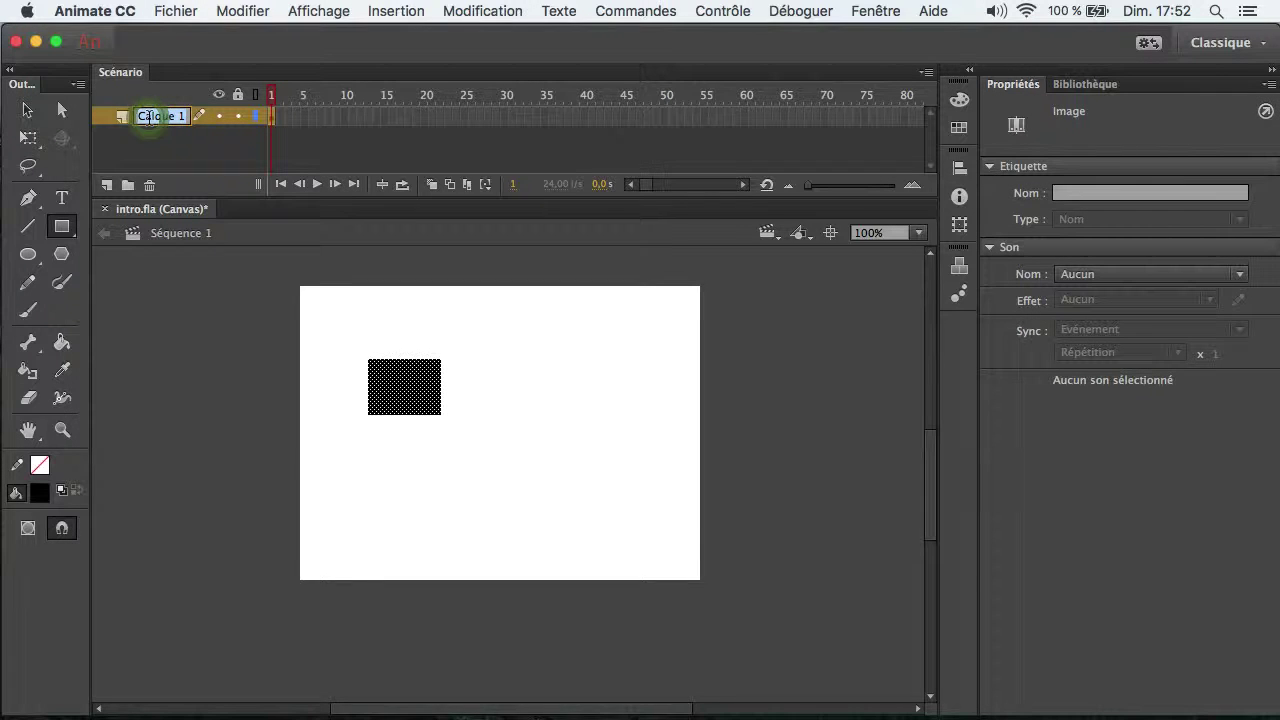
type("carre")
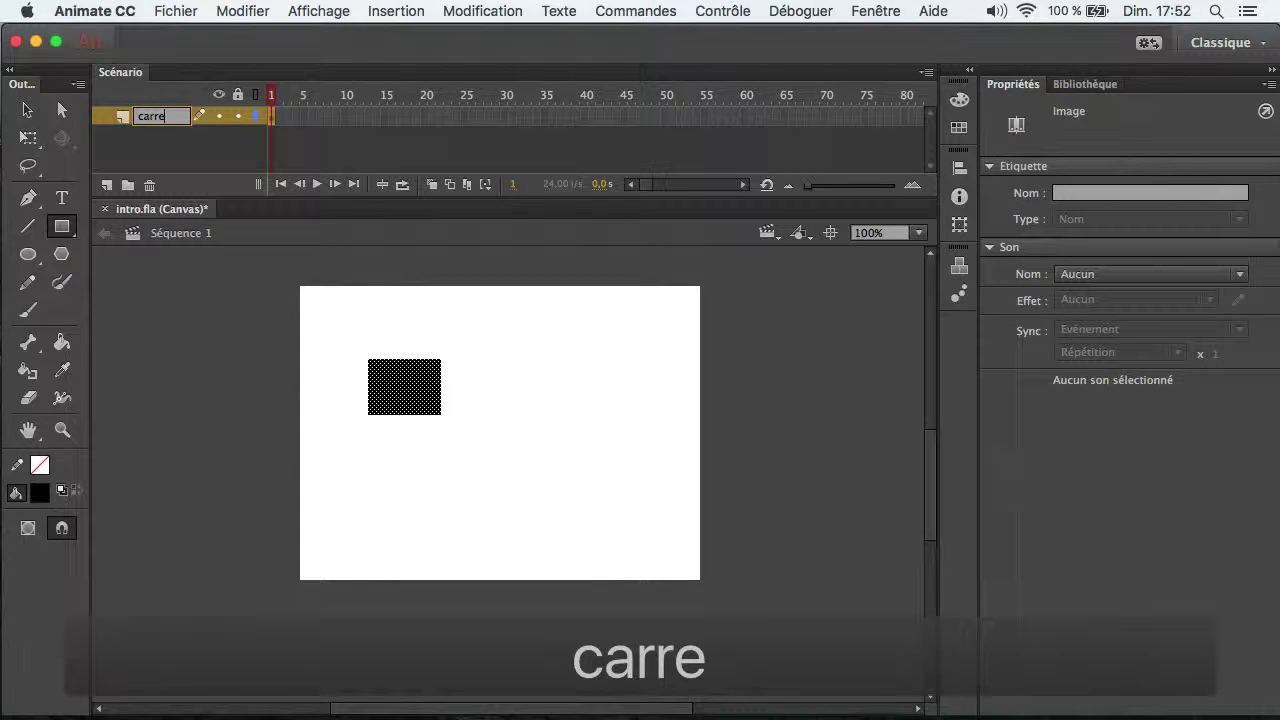
type(" noir")
left_click(27, 110)
left_click(468, 450)
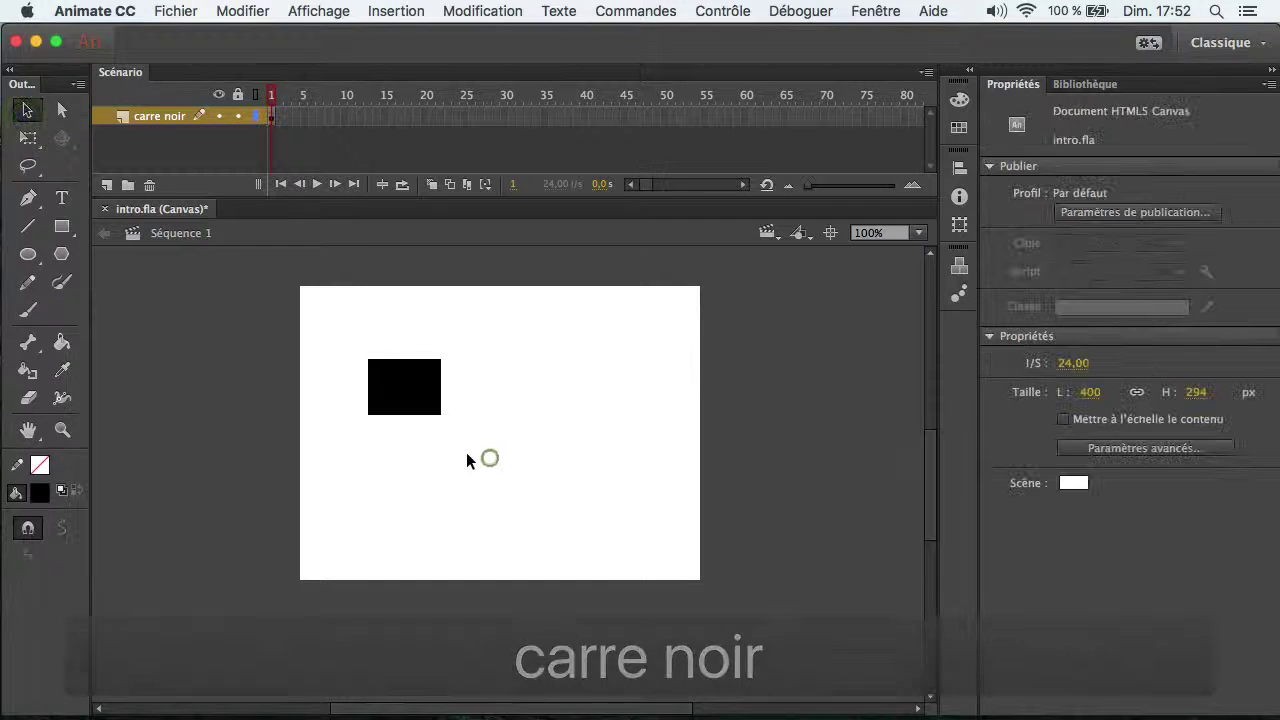
- Move the black rectangle slightly up and left, closer to the stage's upper-left corner
left_click(432, 406)
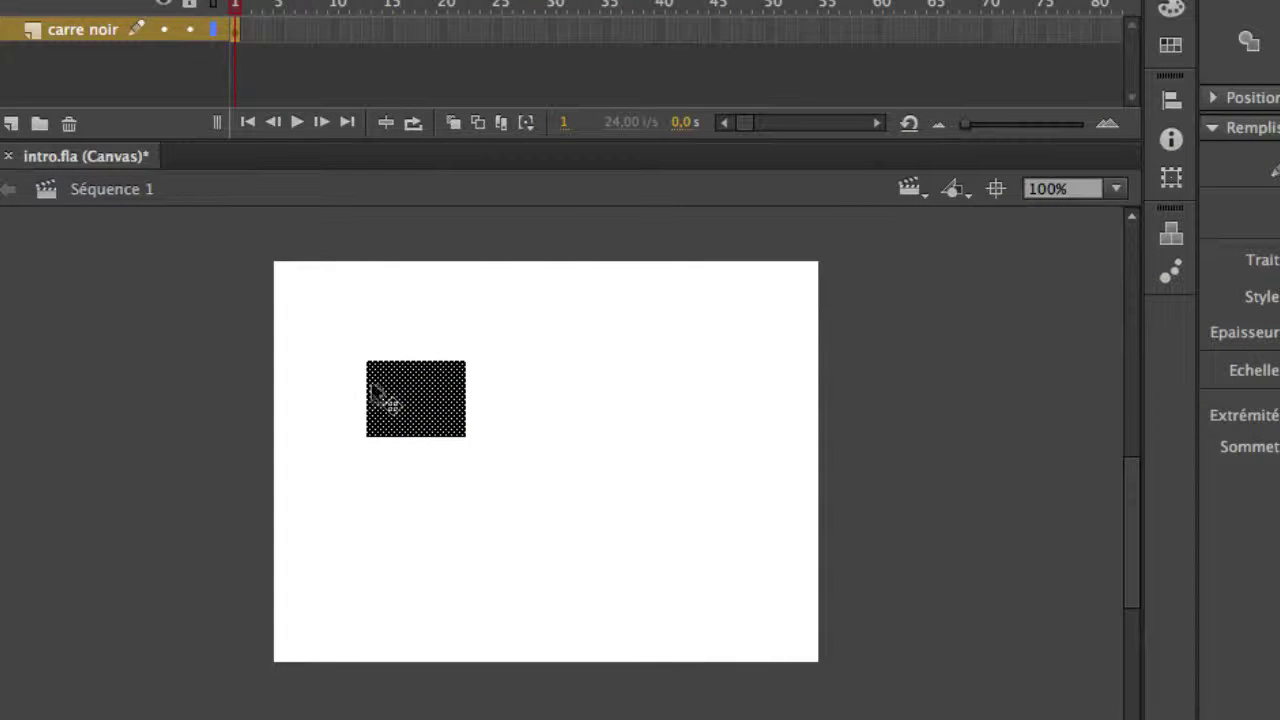
left_click(502, 420)
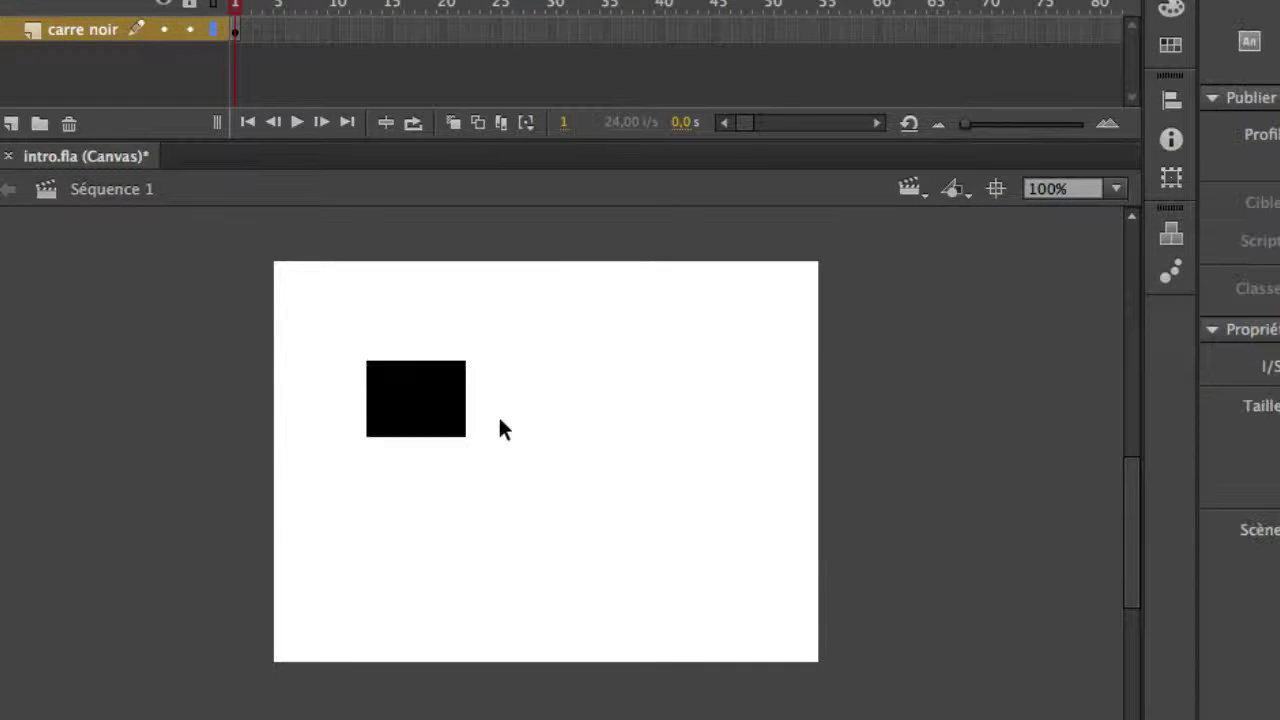
left_click(418, 398)
left_click_drag(417, 397, 386, 364)
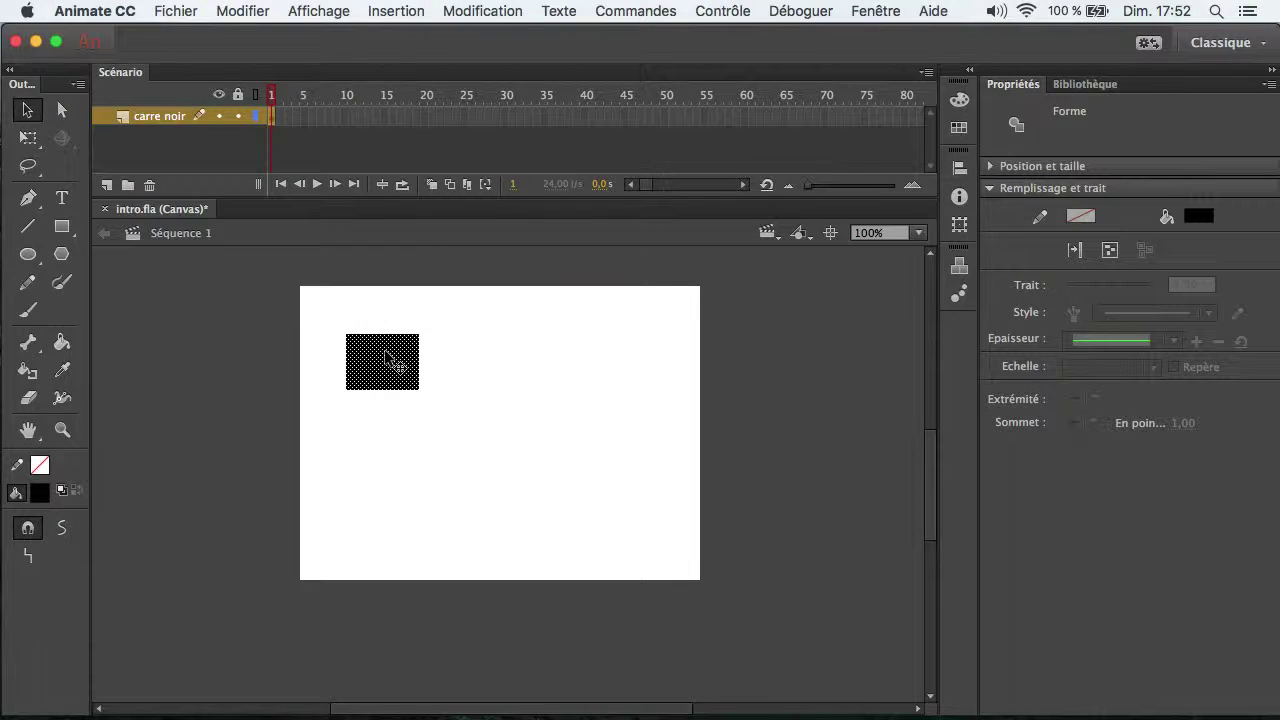
left_click(475, 459)
- Change the black rectangle's fill colour to red #CC0000
left_click(372, 362)
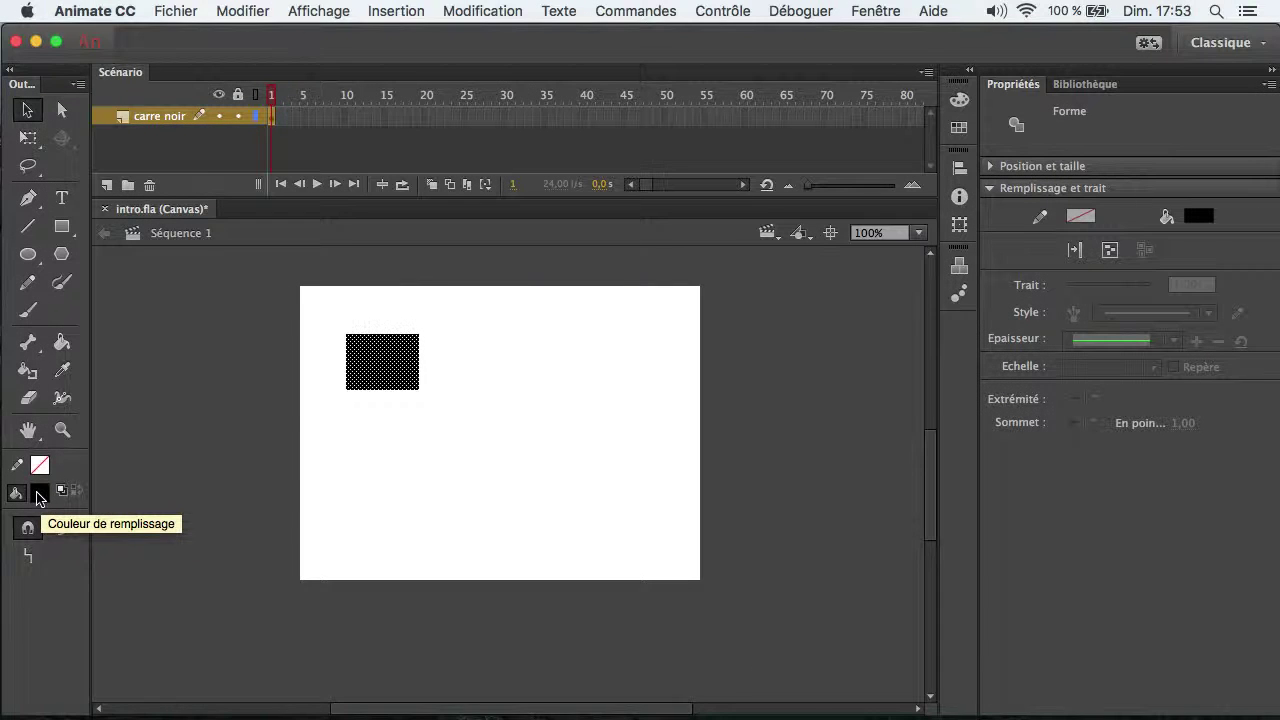
left_click(39, 494)
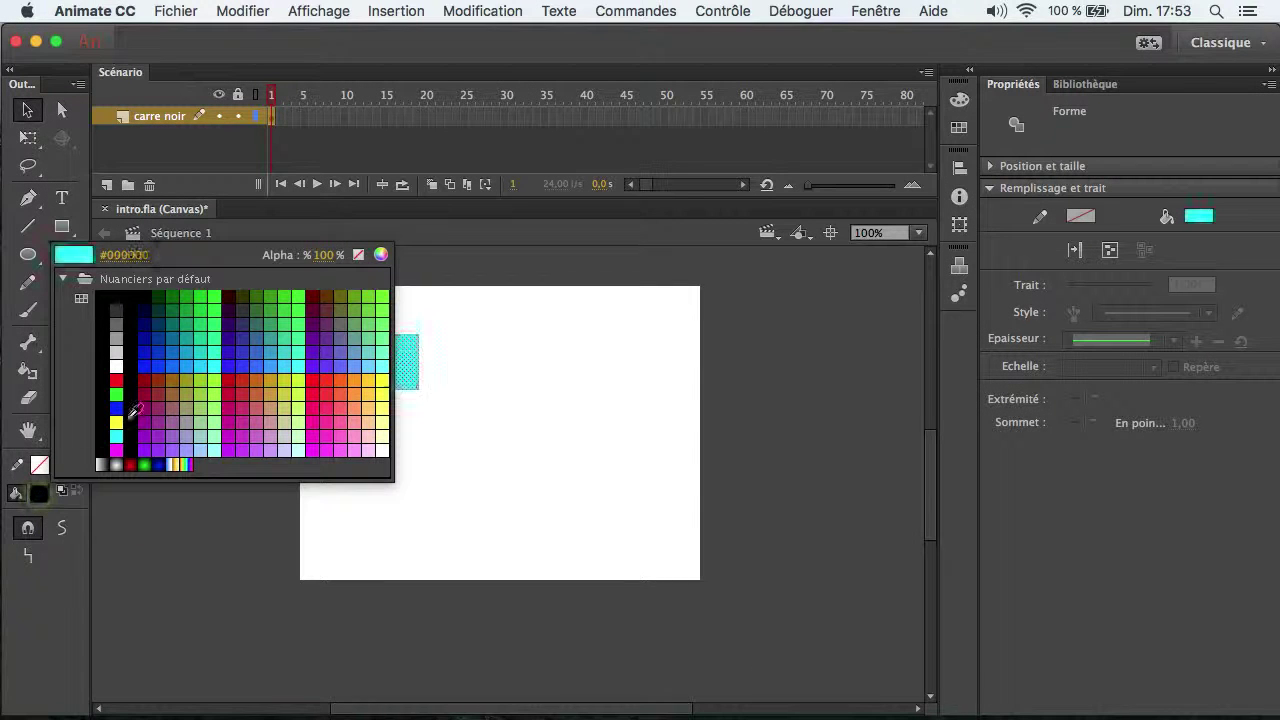
left_click(228, 386)
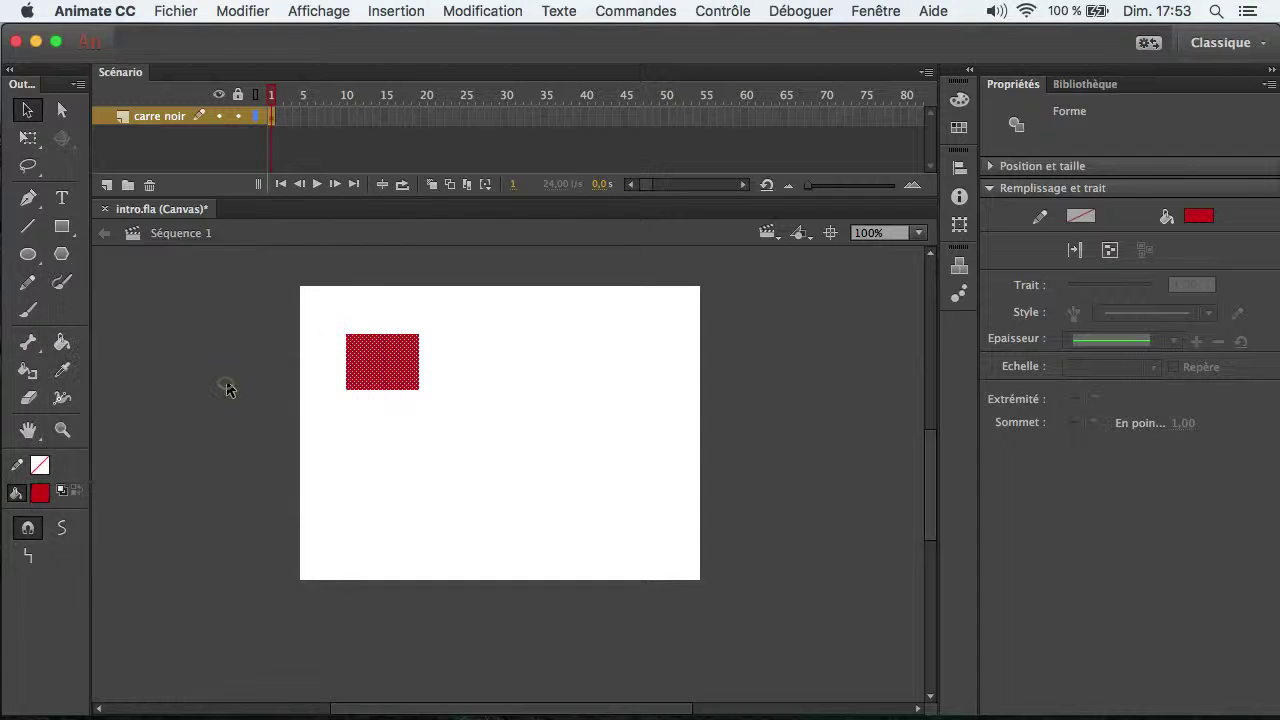
left_click(330, 448)
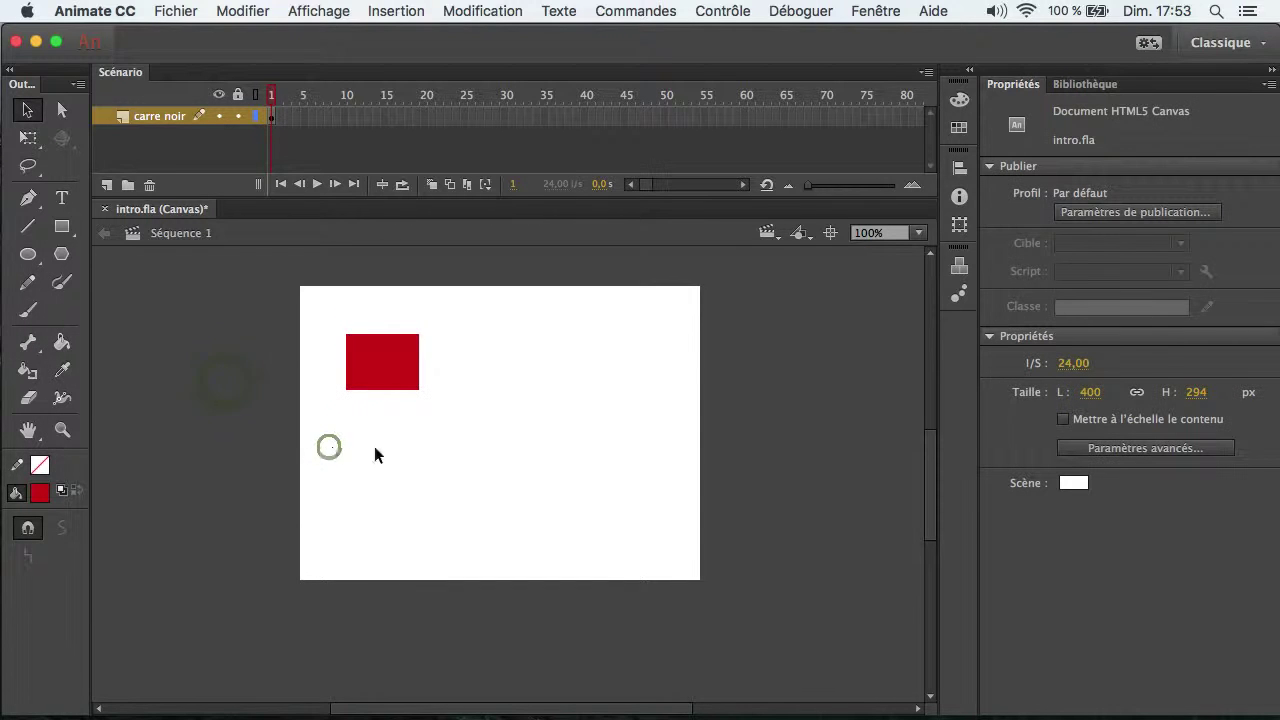
- Change the red rectangle's fill colour to dark blue, making sure the shape is selected when the colour is chosen
left_click(39, 494)
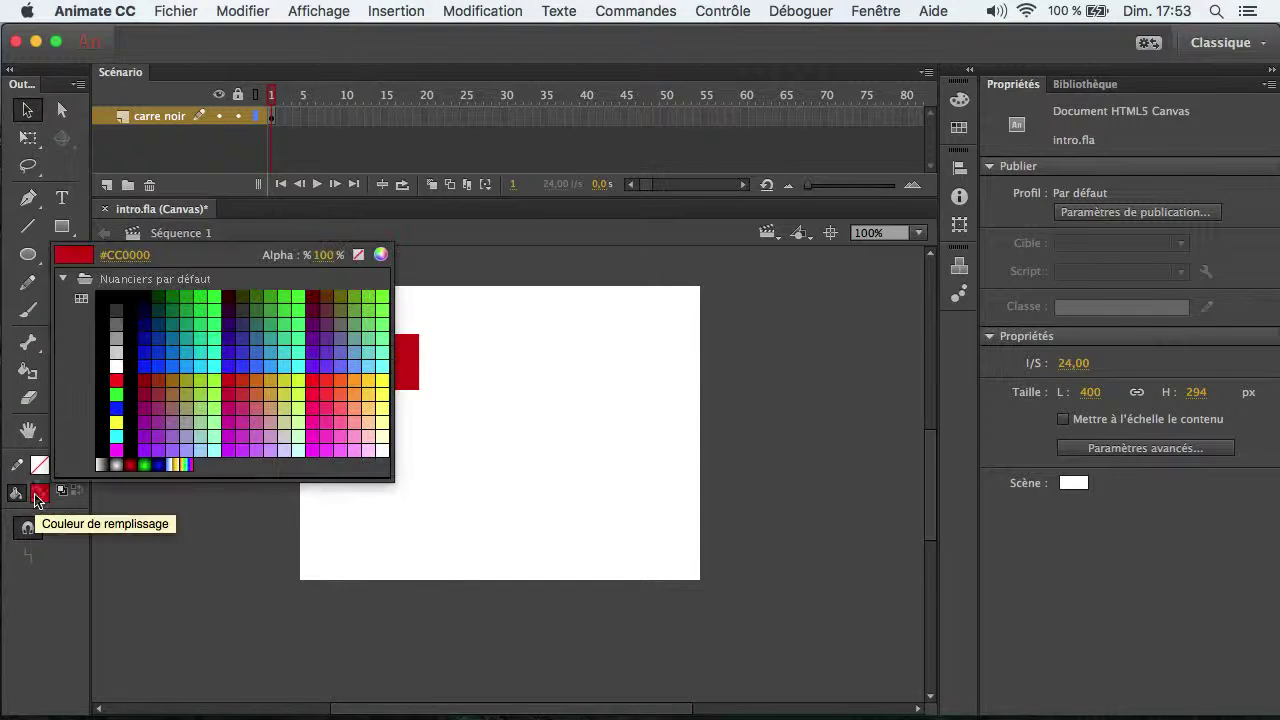
left_click(144, 324)
left_click(381, 350)
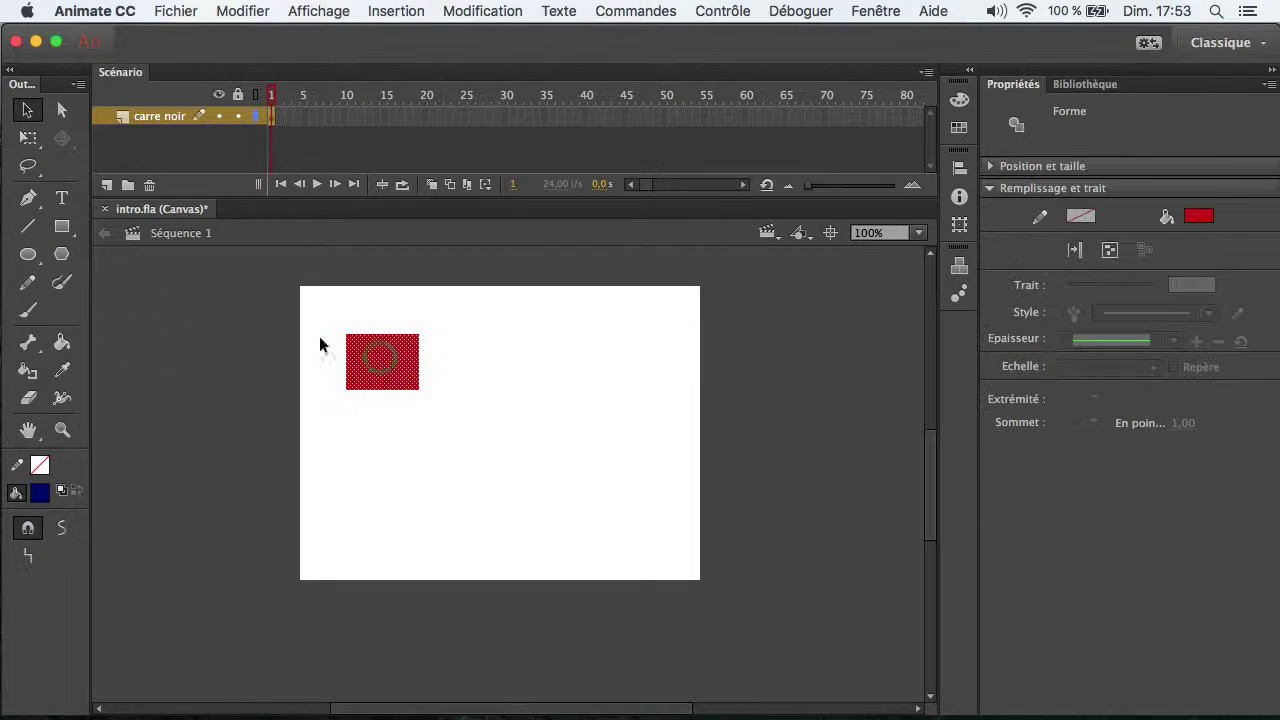
left_click(39, 494)
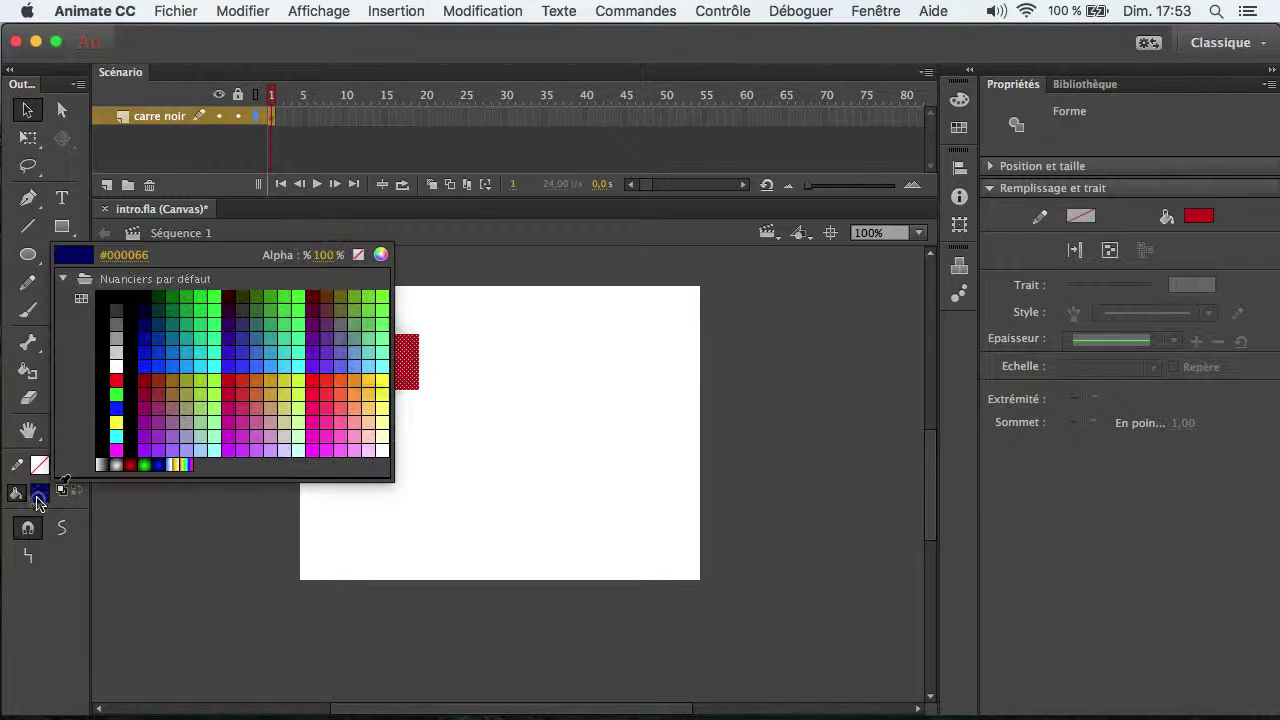
left_click(141, 331)
left_click(410, 460)
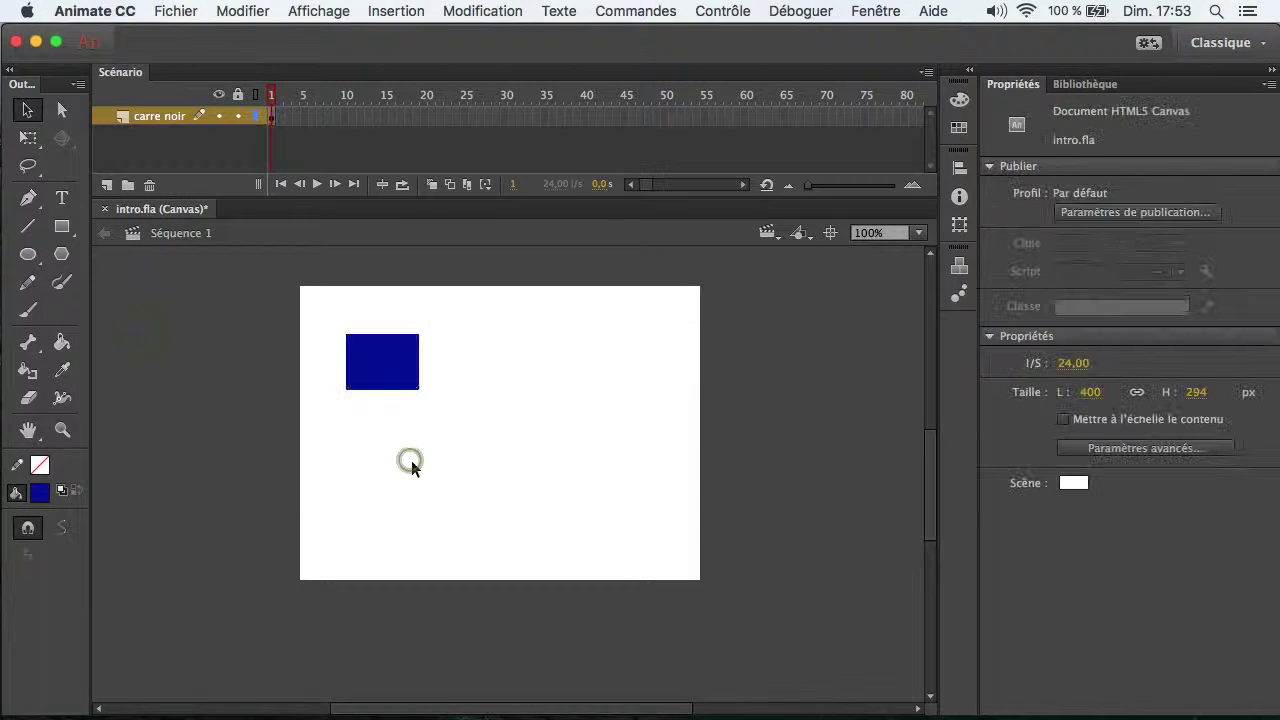
- Draw a second rectangle with a dark blue fill and a bright green stroke to the right of the first one
left_click(373, 367)
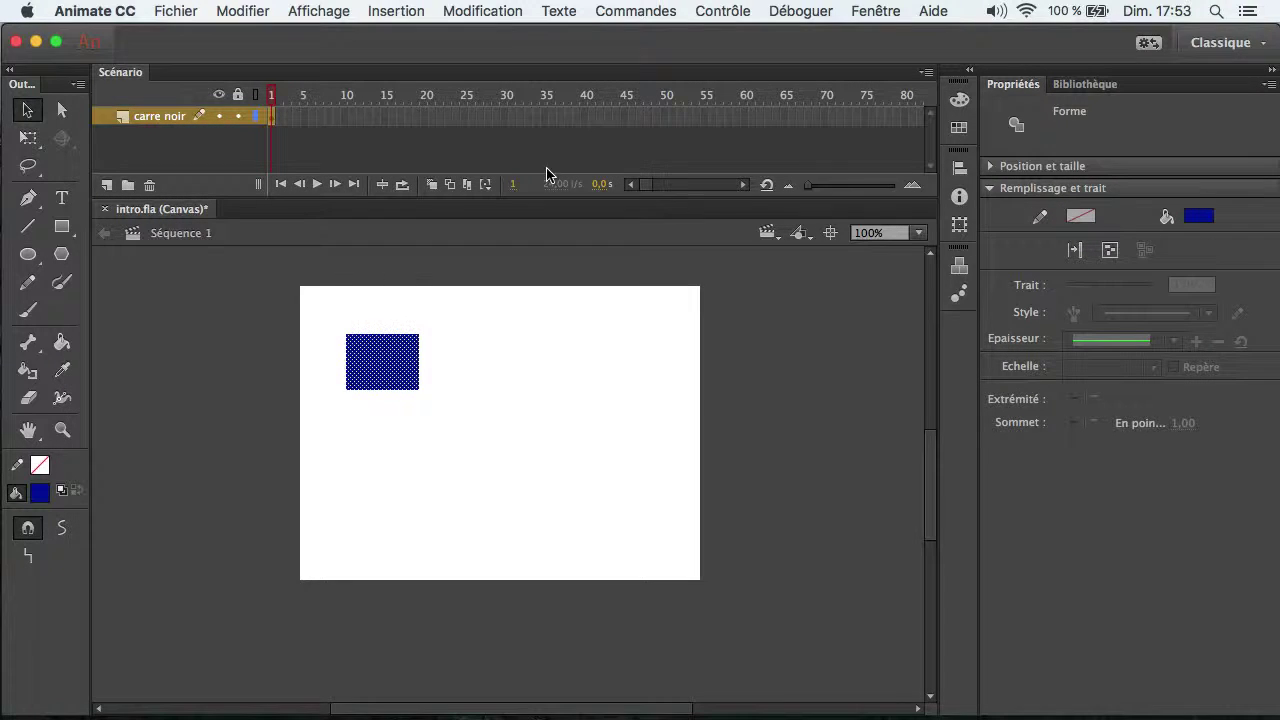
left_click(60, 235)
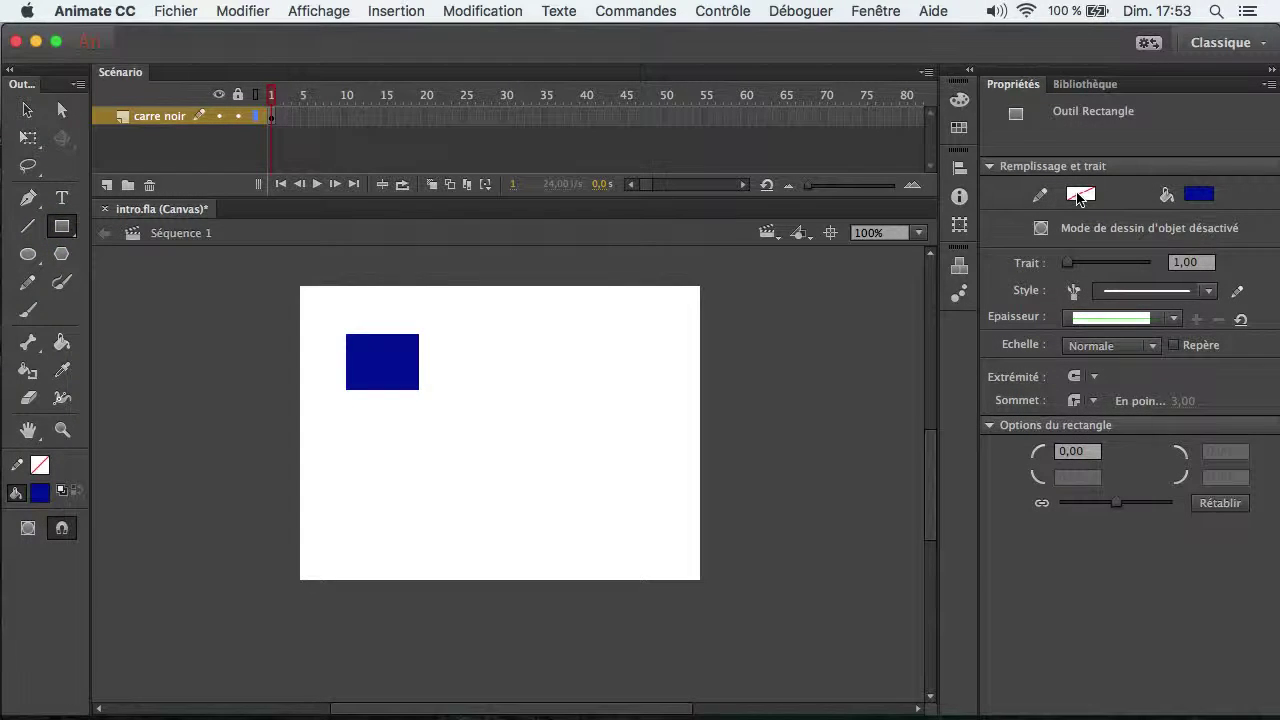
left_click(1080, 195)
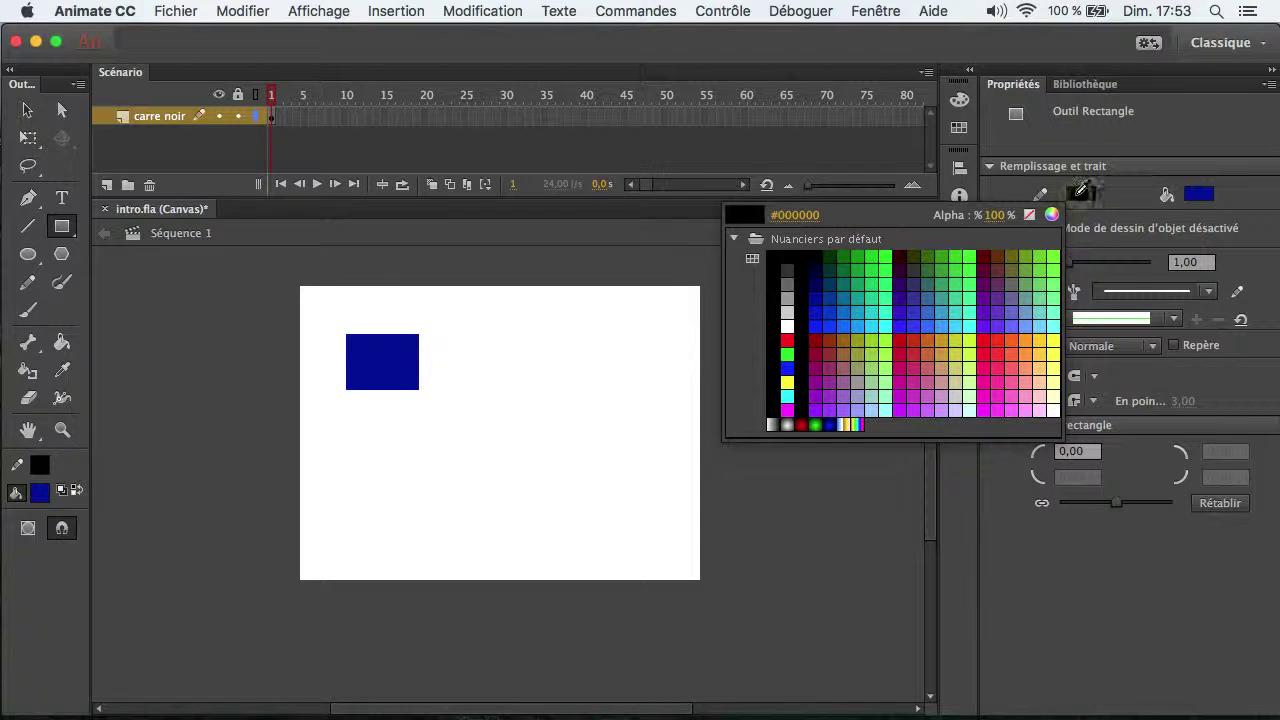
left_click(1058, 259)
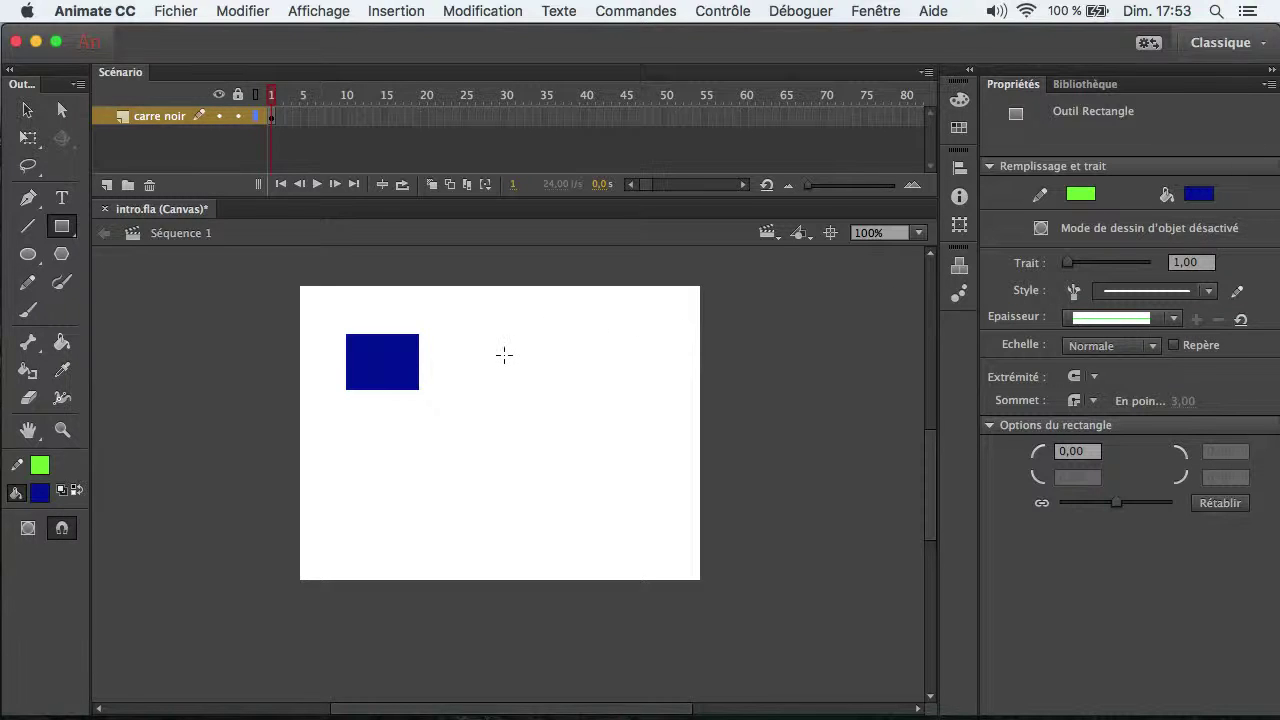
left_click_drag(505, 357, 599, 414)
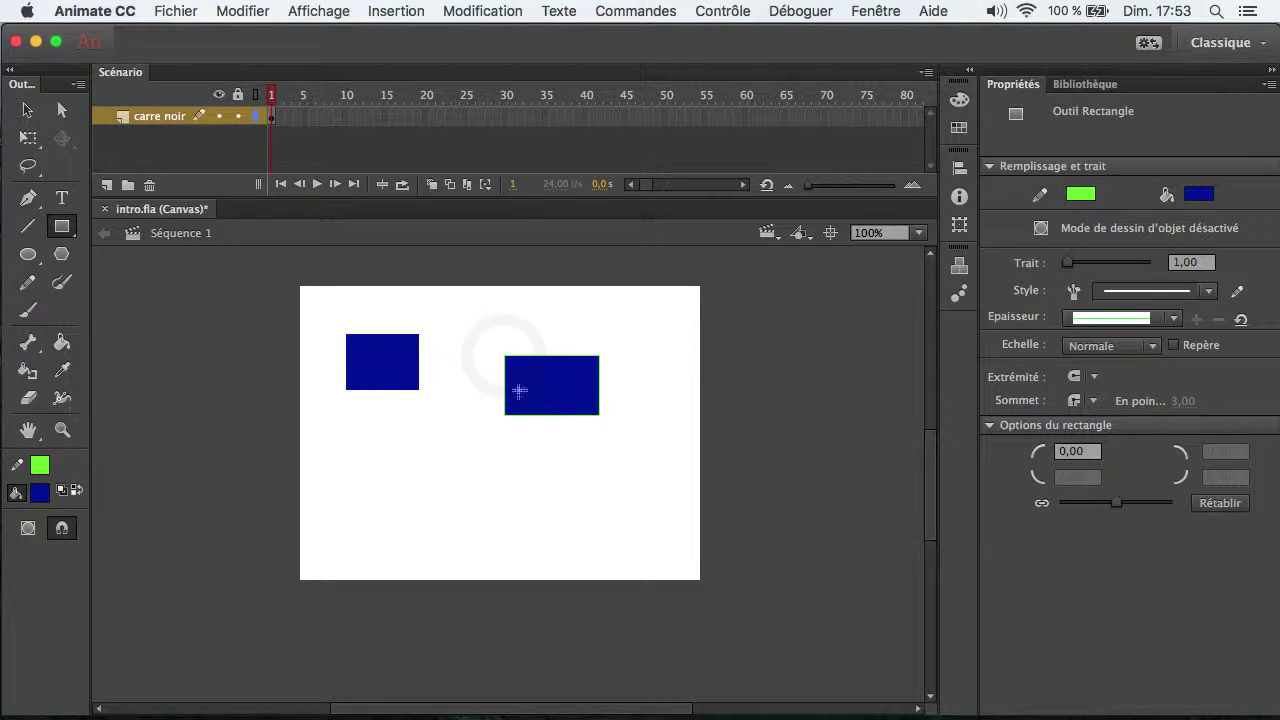
- Select only the fill of the green-outlined rectangle and inspect it against its stroke at 400% zoom
left_click(27, 110)
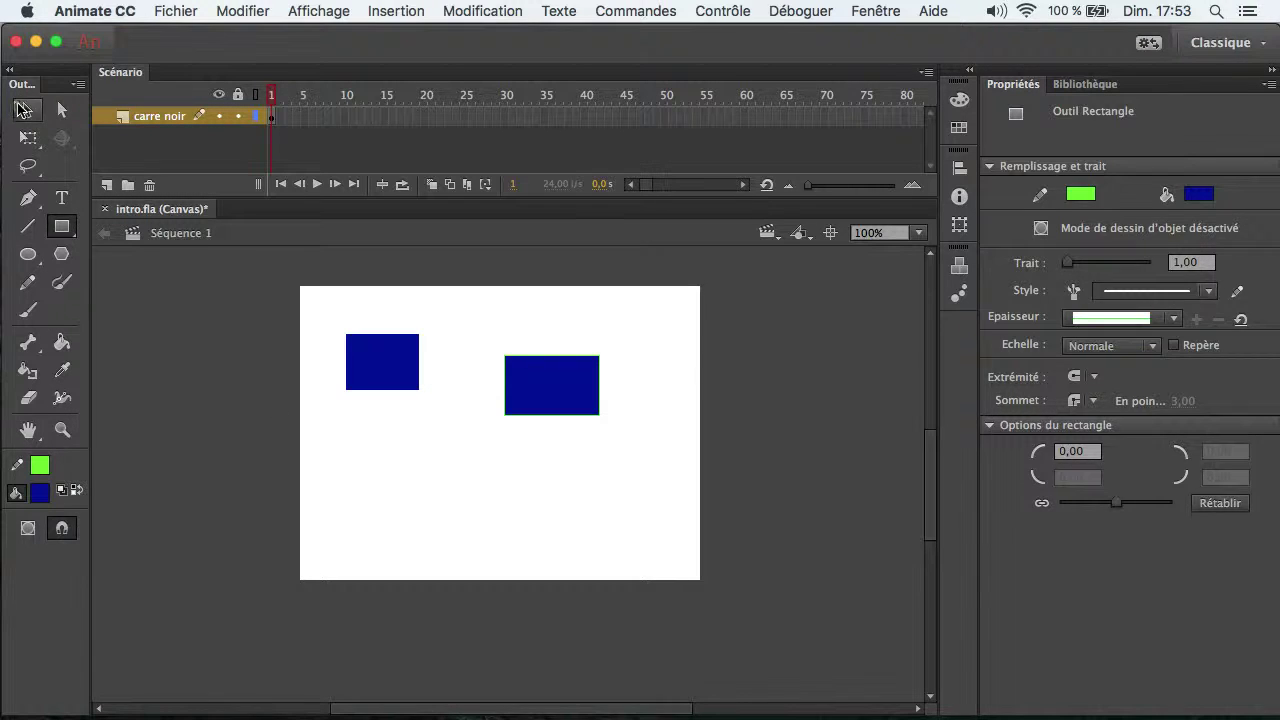
left_click(569, 465)
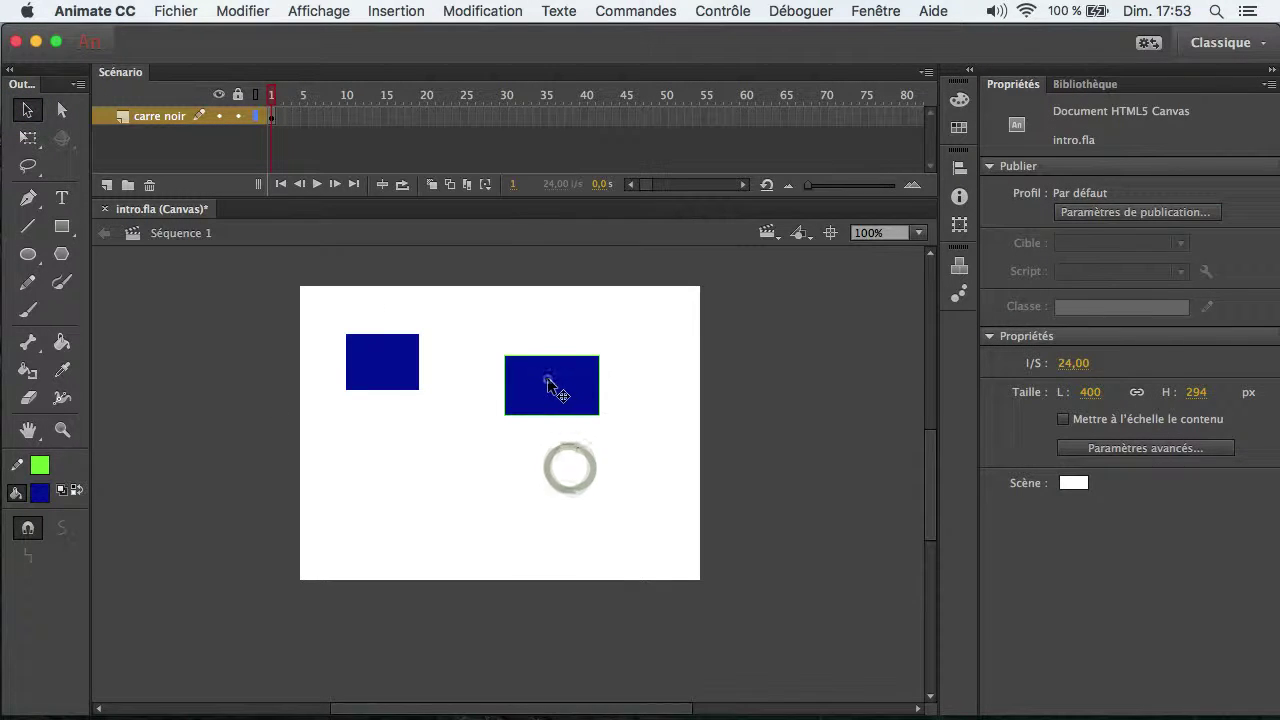
left_click(555, 383)
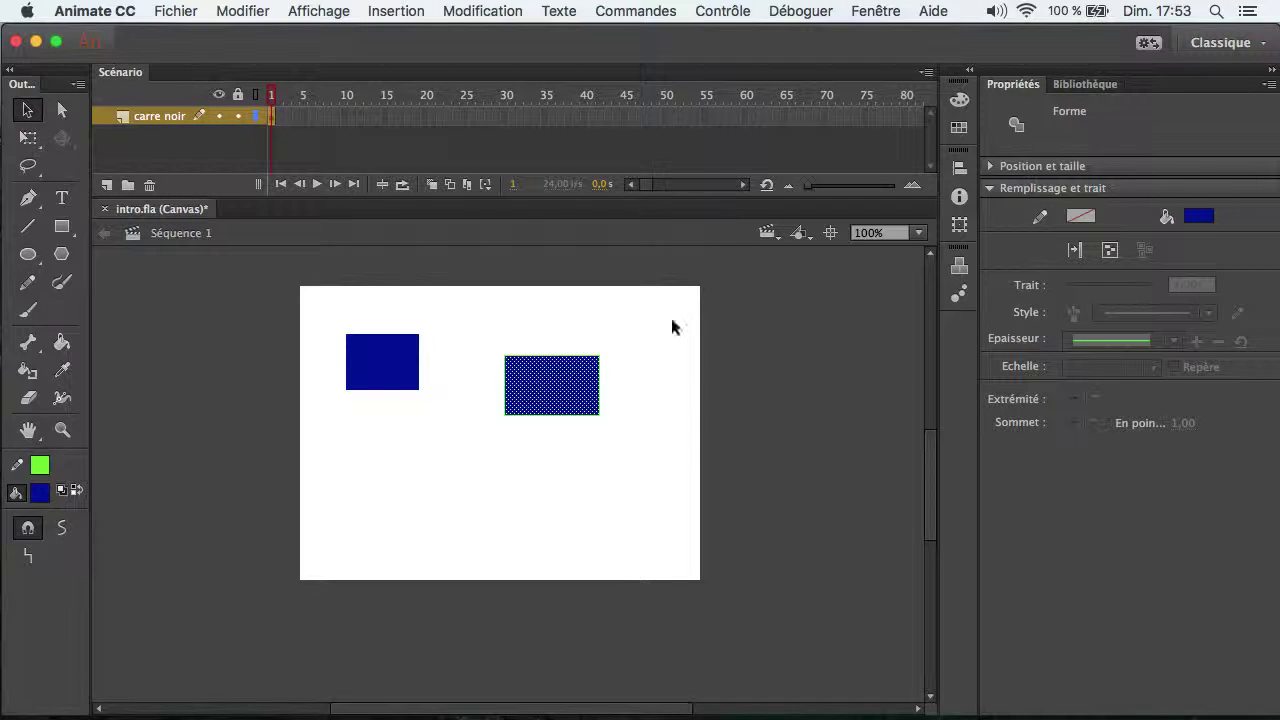
left_click(62, 430)
left_click(561, 390)
left_click(561, 390)
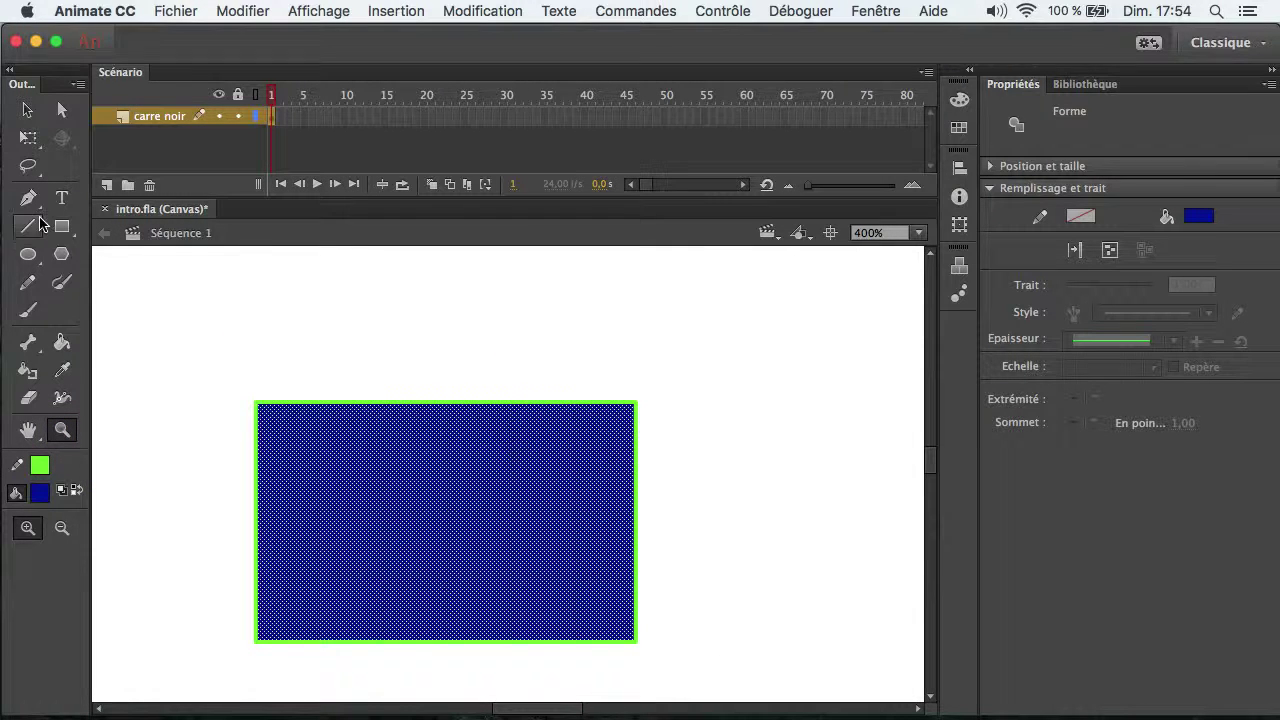
key("v")
left_click(747, 500)
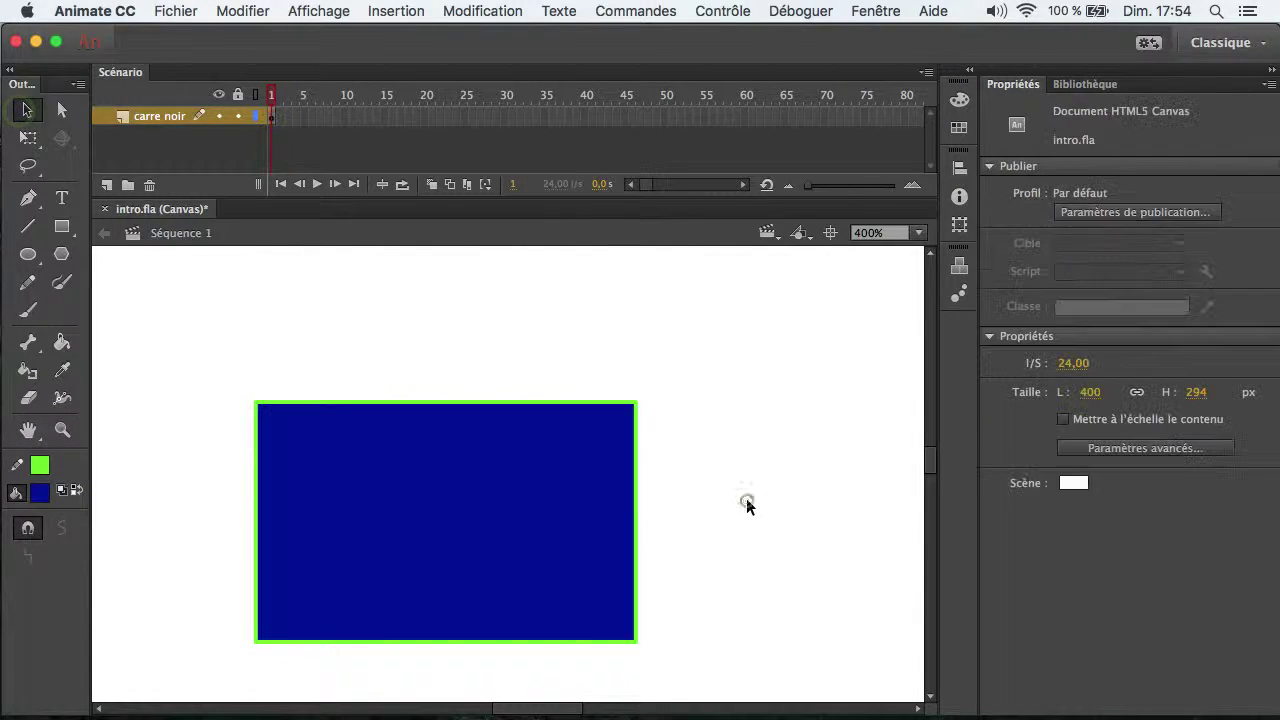
- Select the right, top and bottom stroke segments of the green outline one at a time
left_click(637, 500)
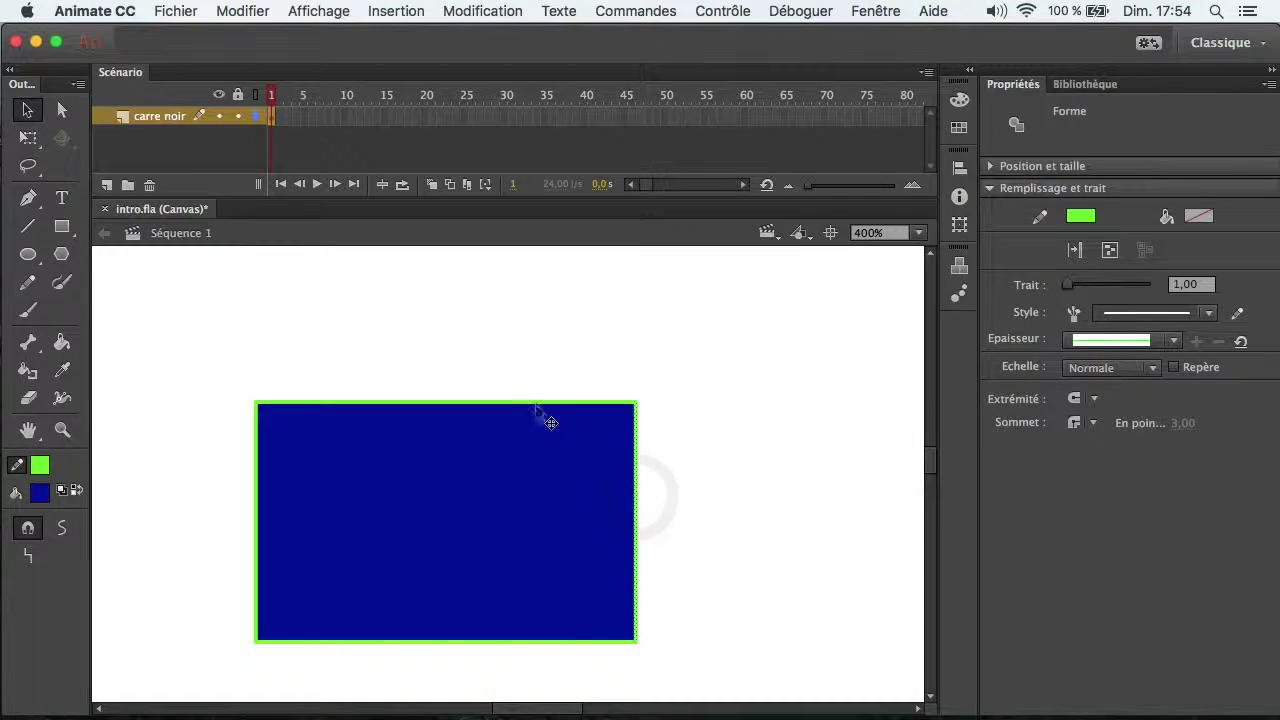
left_click(516, 402)
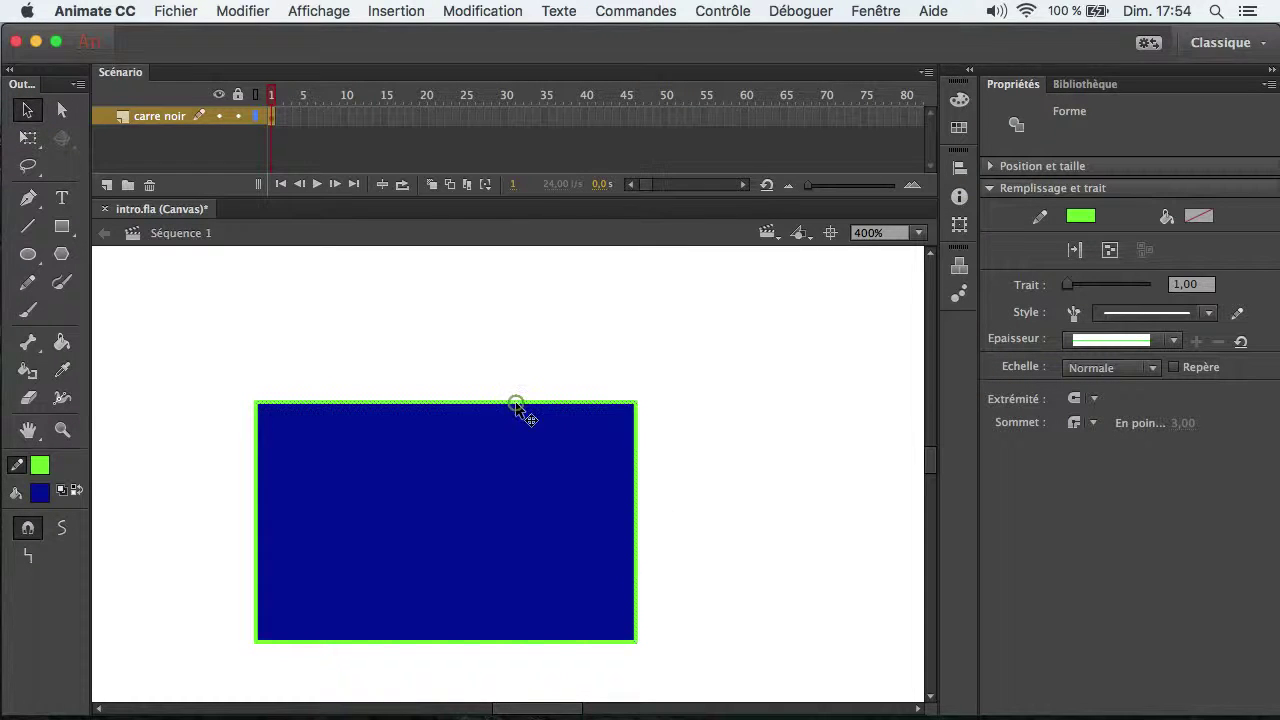
left_click(634, 428)
left_click(535, 640)
- Try a stroke thickness of 18.38 on the top edge of the outline only, and undo it
left_click(443, 403)
left_click(1074, 289)
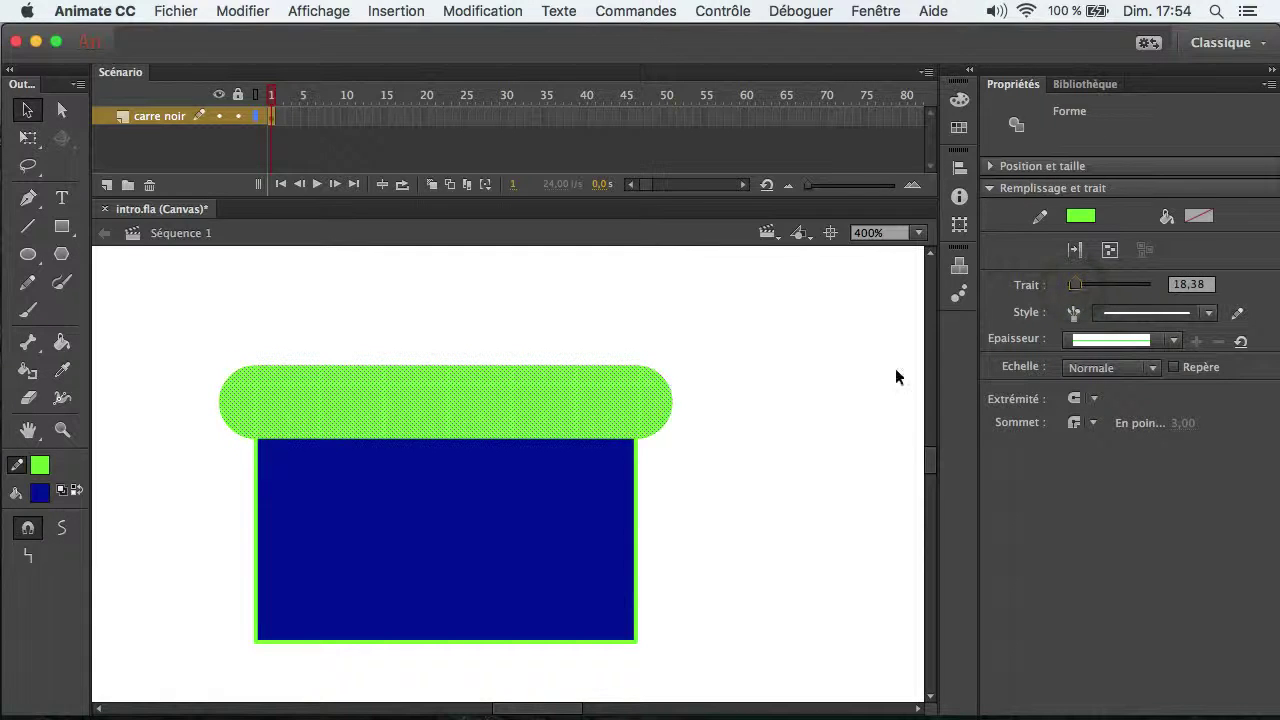
key("super+z")
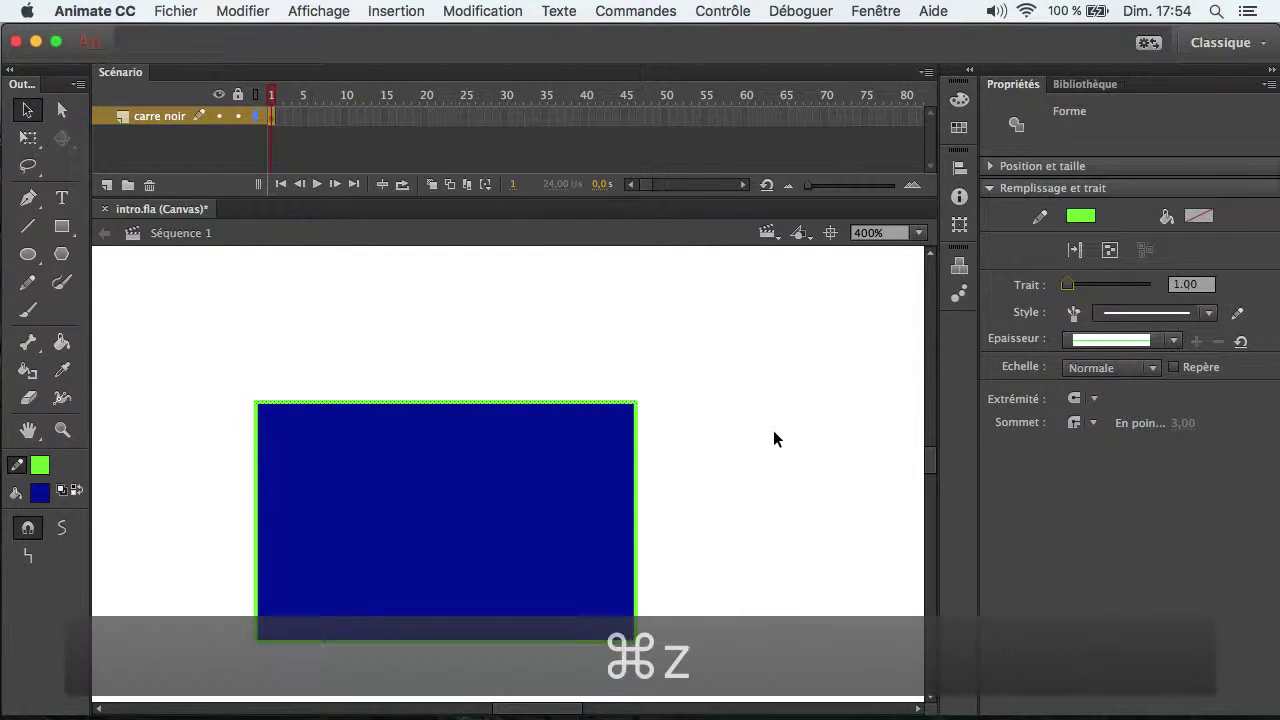
- Select the entire green outline of the rectangle, set its stroke thickness to 3.50 and recolour it a softer green
left_click(636, 484)
double_click(640, 489)
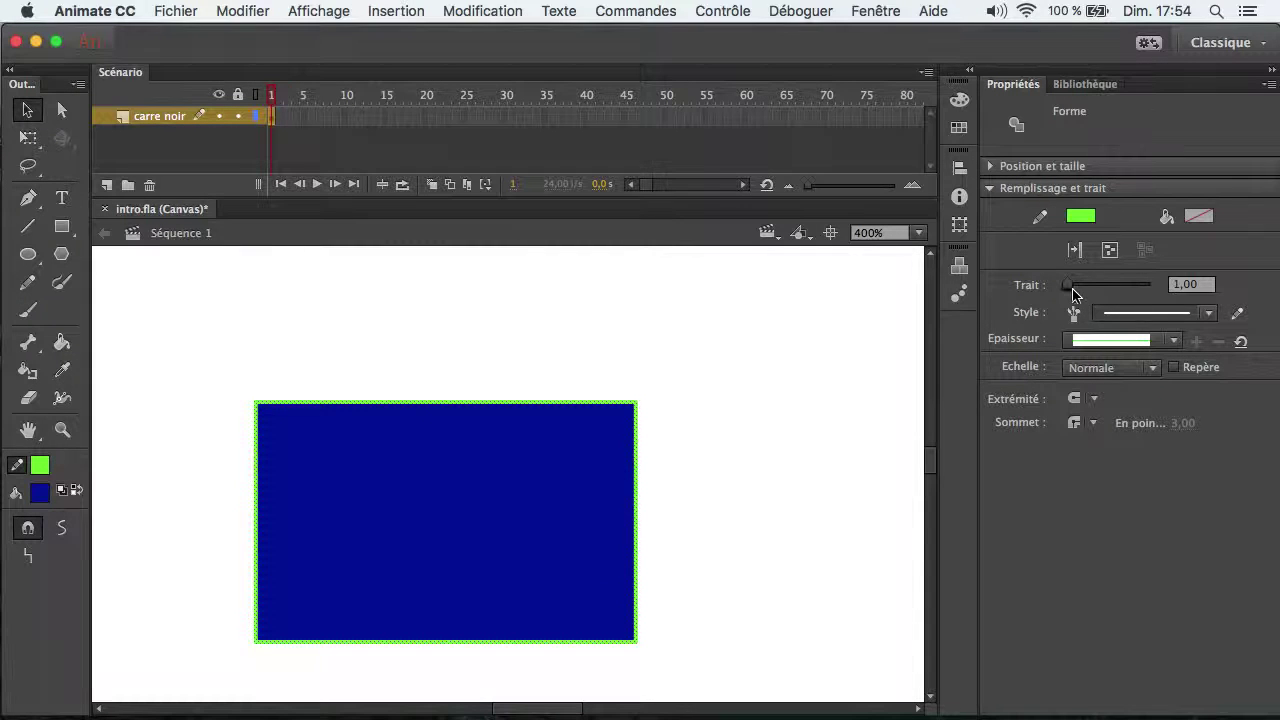
left_click_drag(1069, 290, 1071, 290)
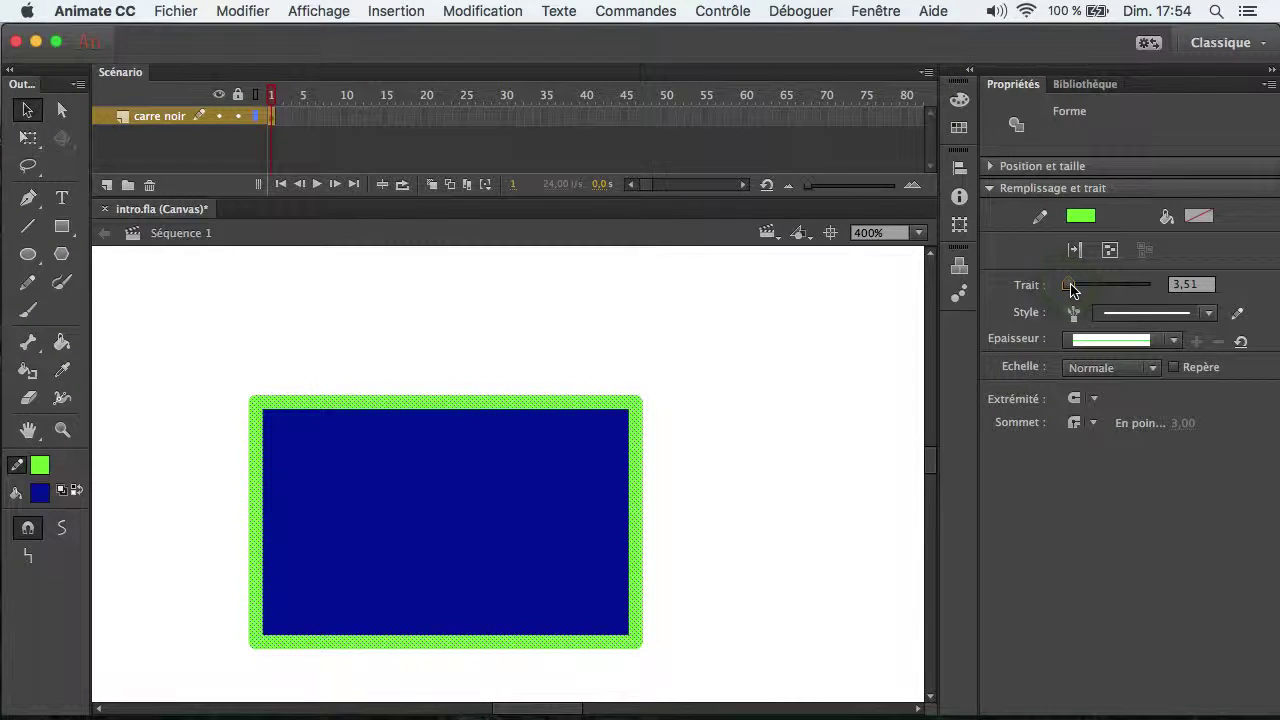
left_click(1095, 226)
left_click(953, 308)
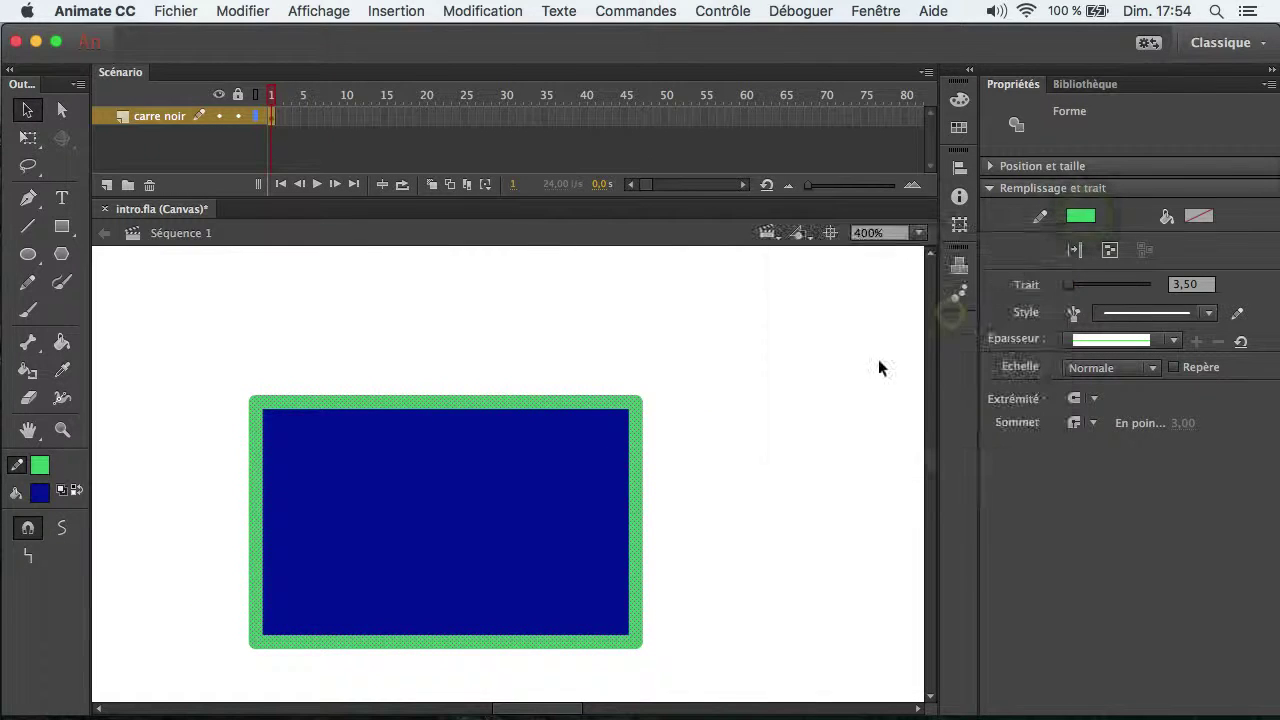
- Try the lens-shaped and wedge-shaped stroke width profiles on the outline, and settle on the asymmetric leaf-shaped profile
left_click(773, 405)
left_click(630, 461)
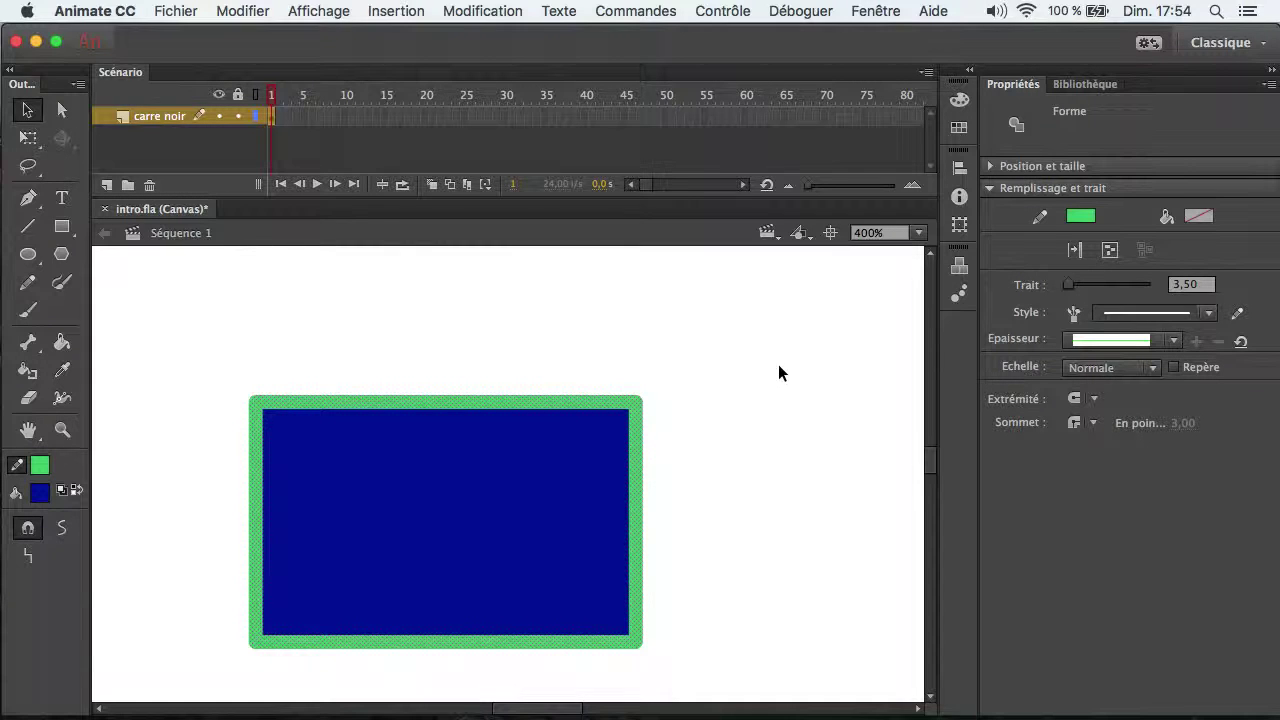
left_click(1119, 313)
left_click(1173, 340)
left_click(1133, 391)
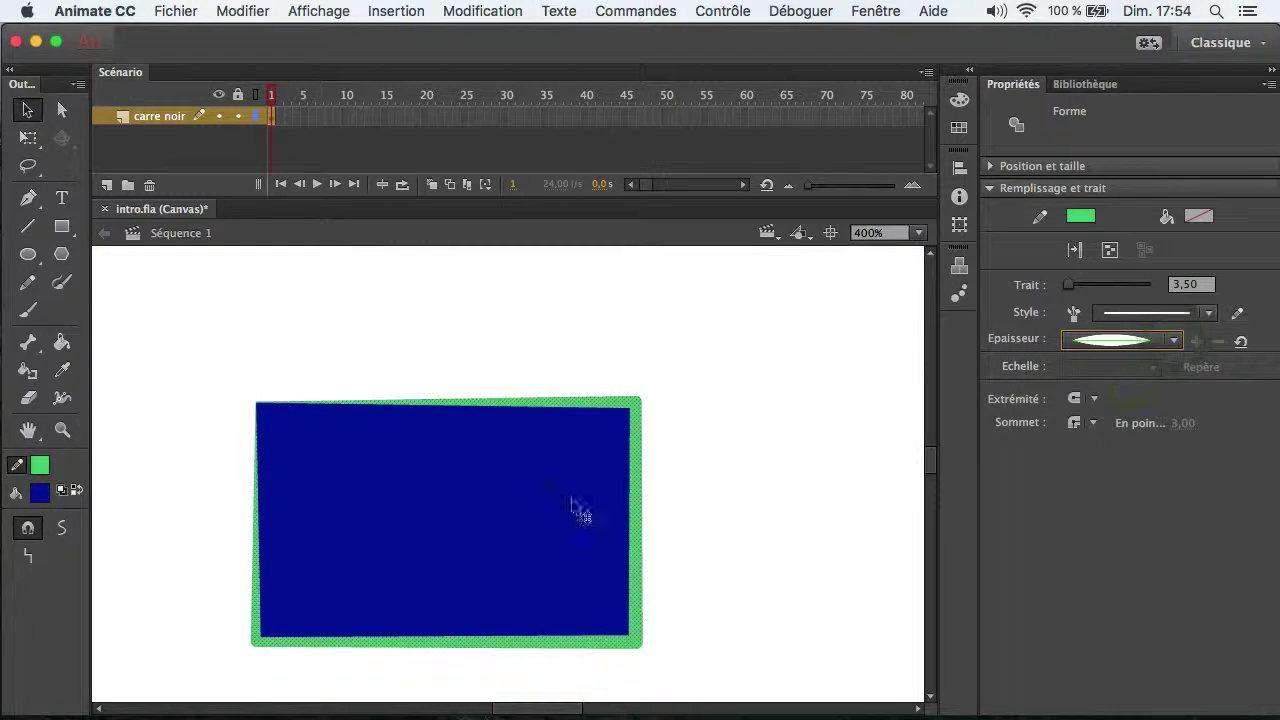
left_click(1128, 342)
left_click(1118, 452)
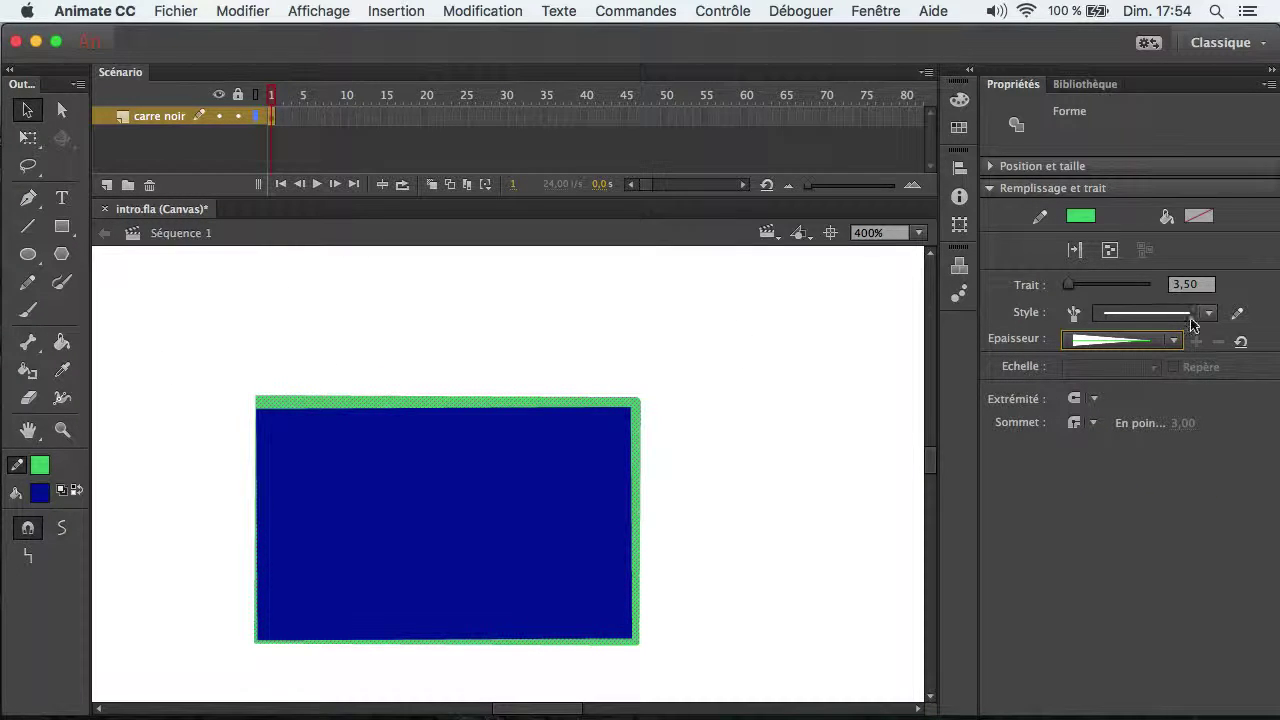
left_click(1173, 340)
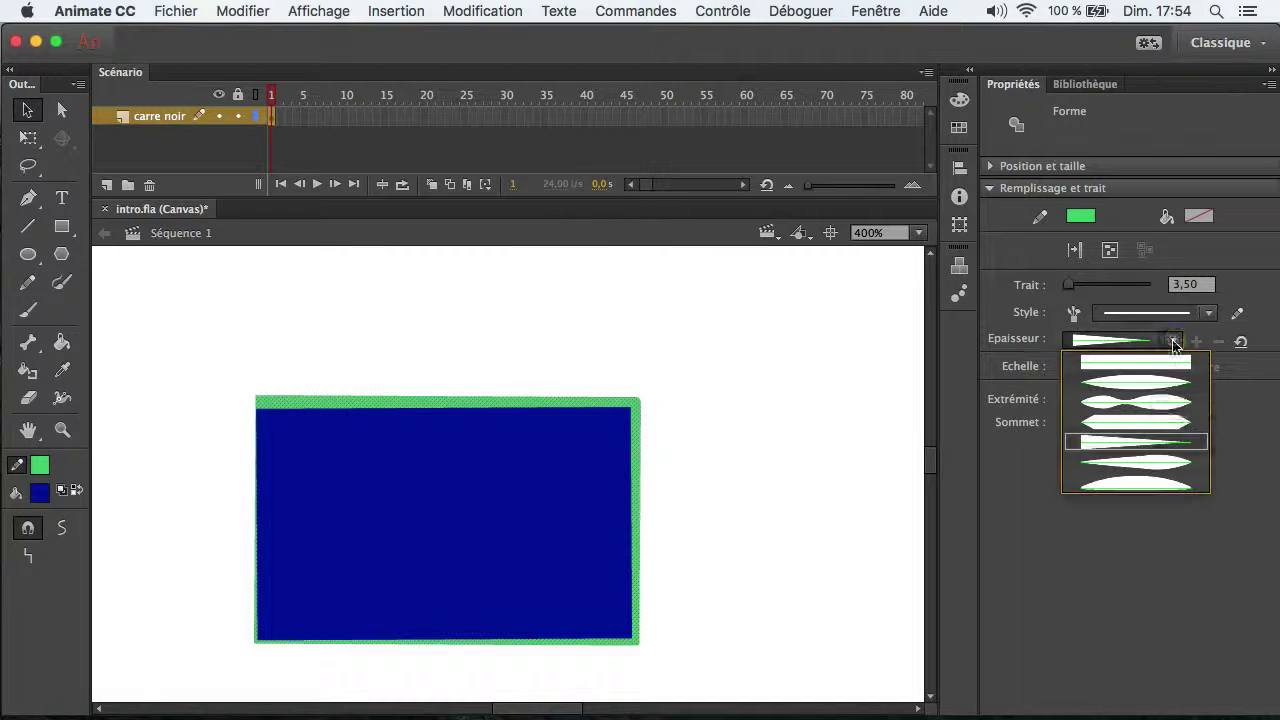
left_click(1140, 444)
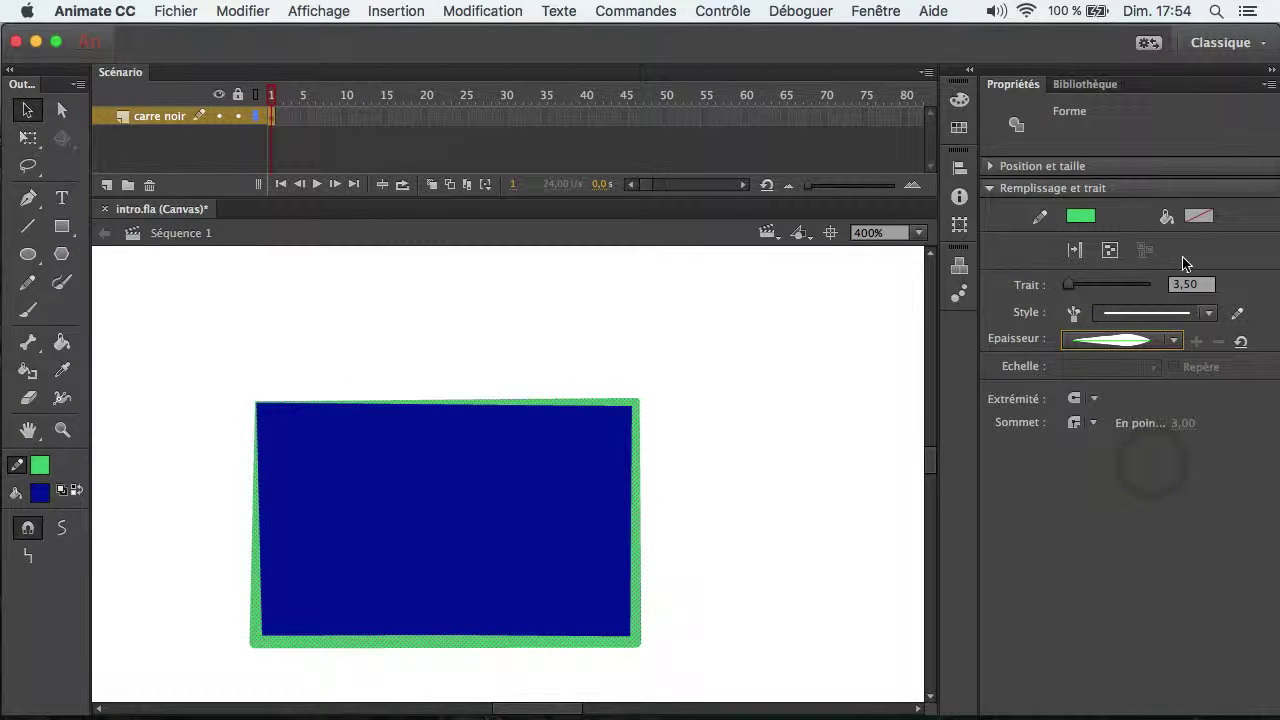
- Recolour only the blue fill inside the green outline to dark brownish red (#663333)
left_click(591, 453)
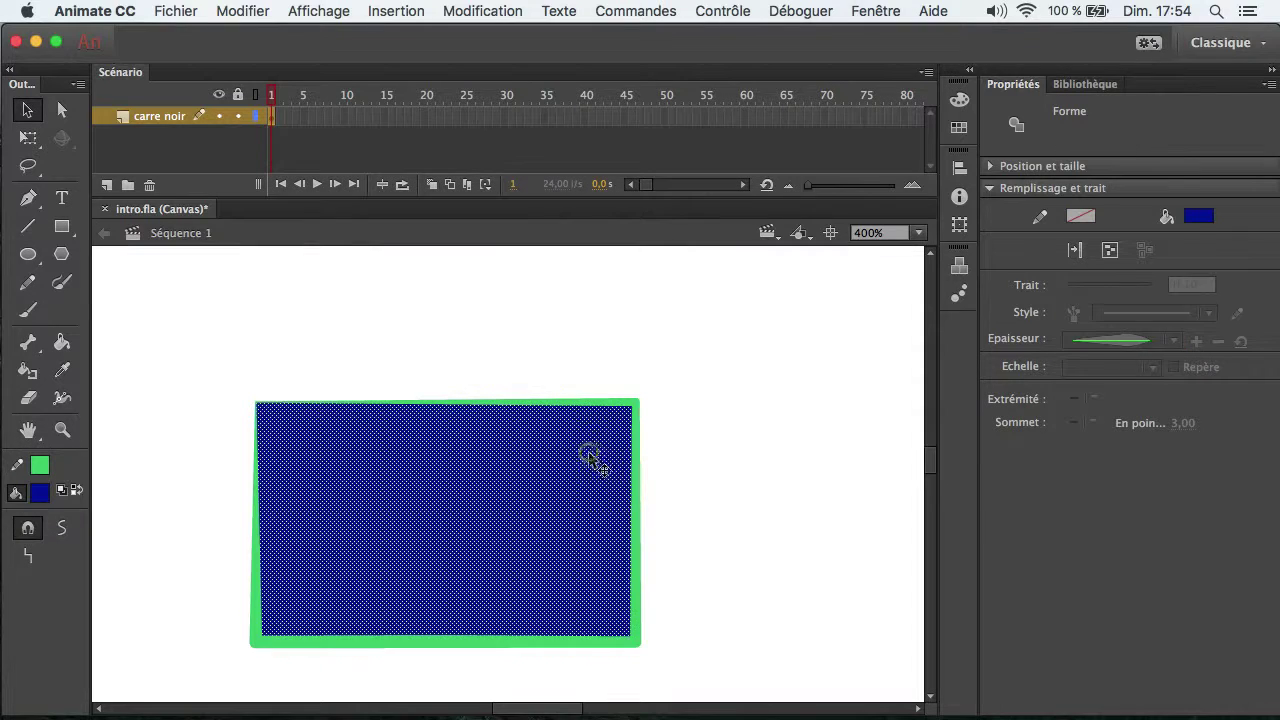
left_click(1214, 221)
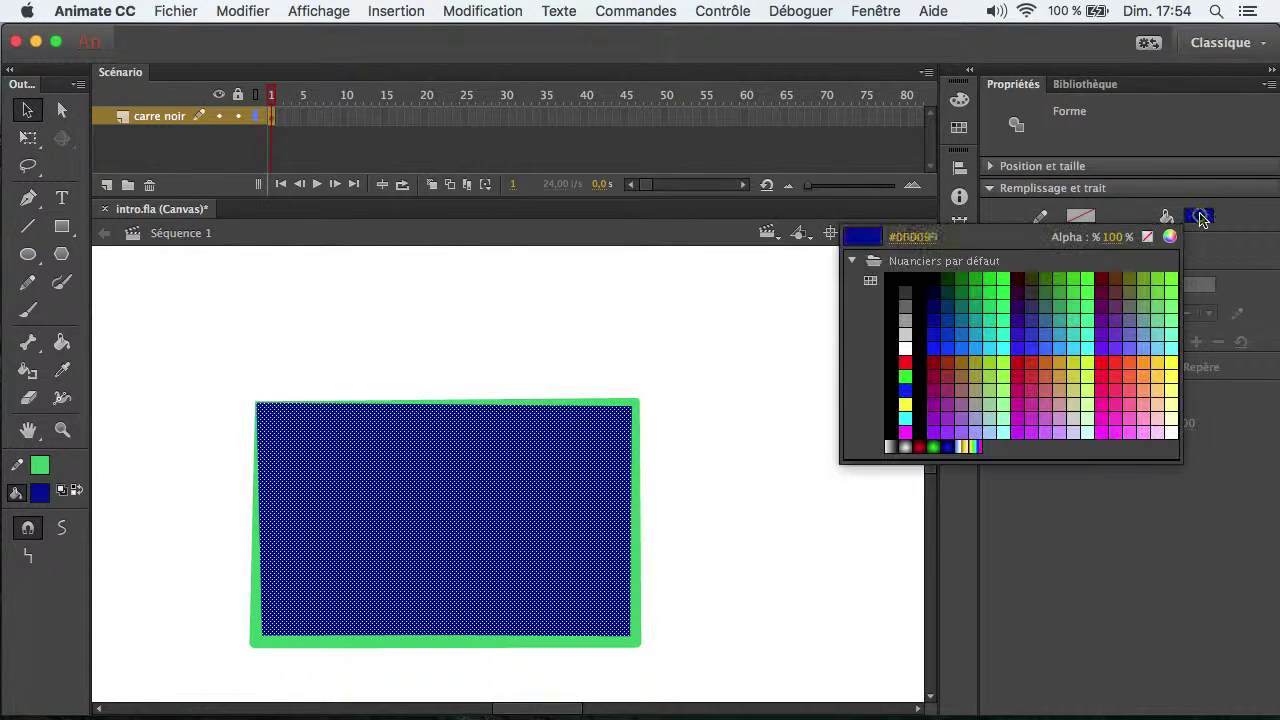
left_click(1119, 287)
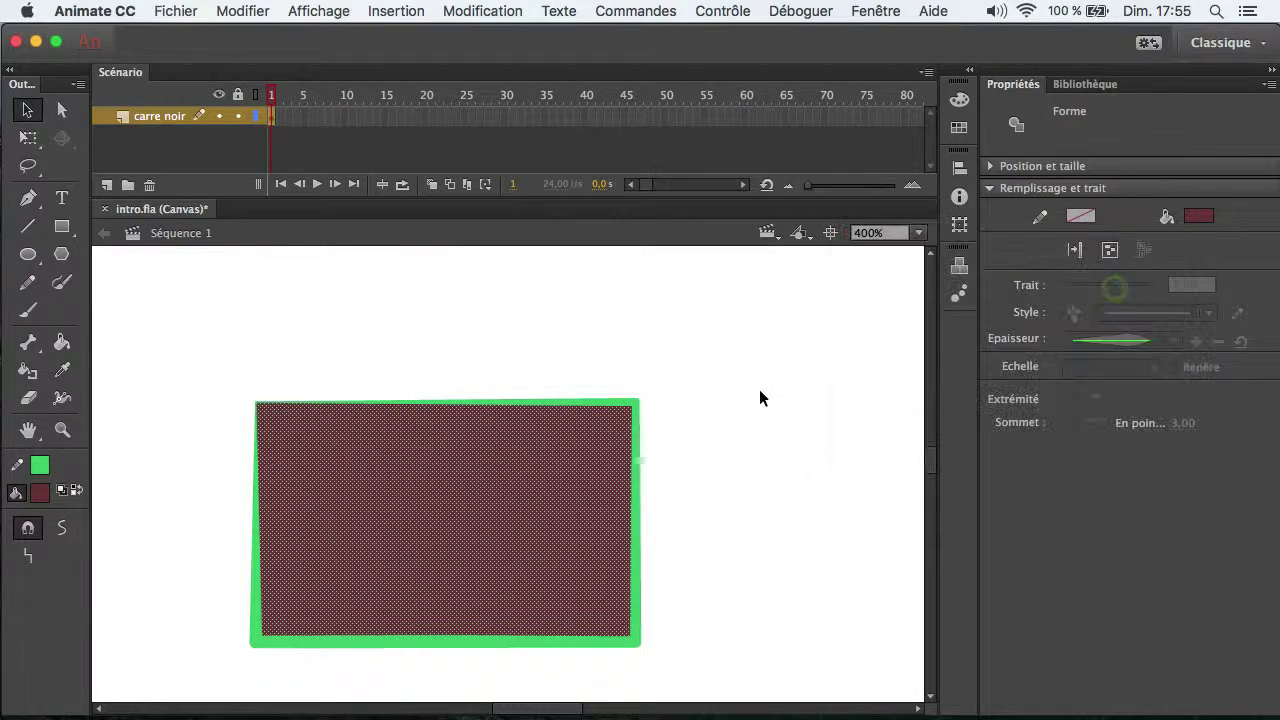
left_click(758, 390)
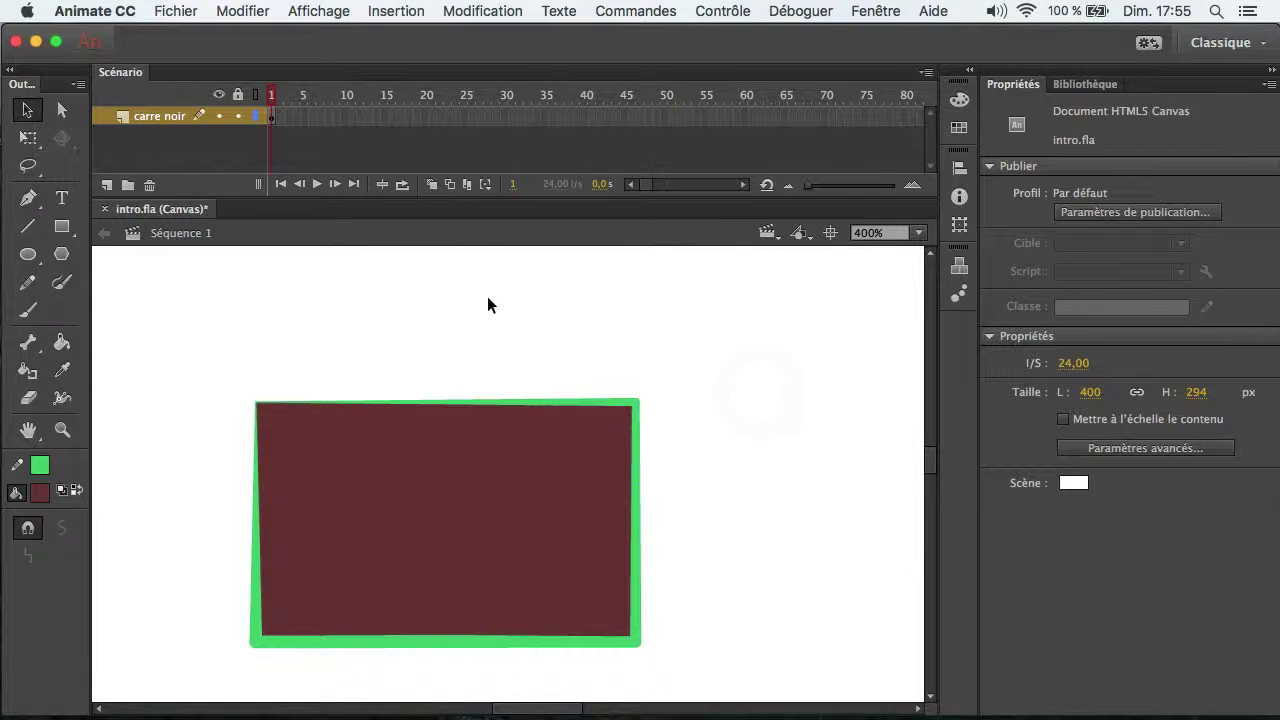
- Remove the fill of the green-outlined rectangle so that only its stroke is kept
left_click(506, 458)
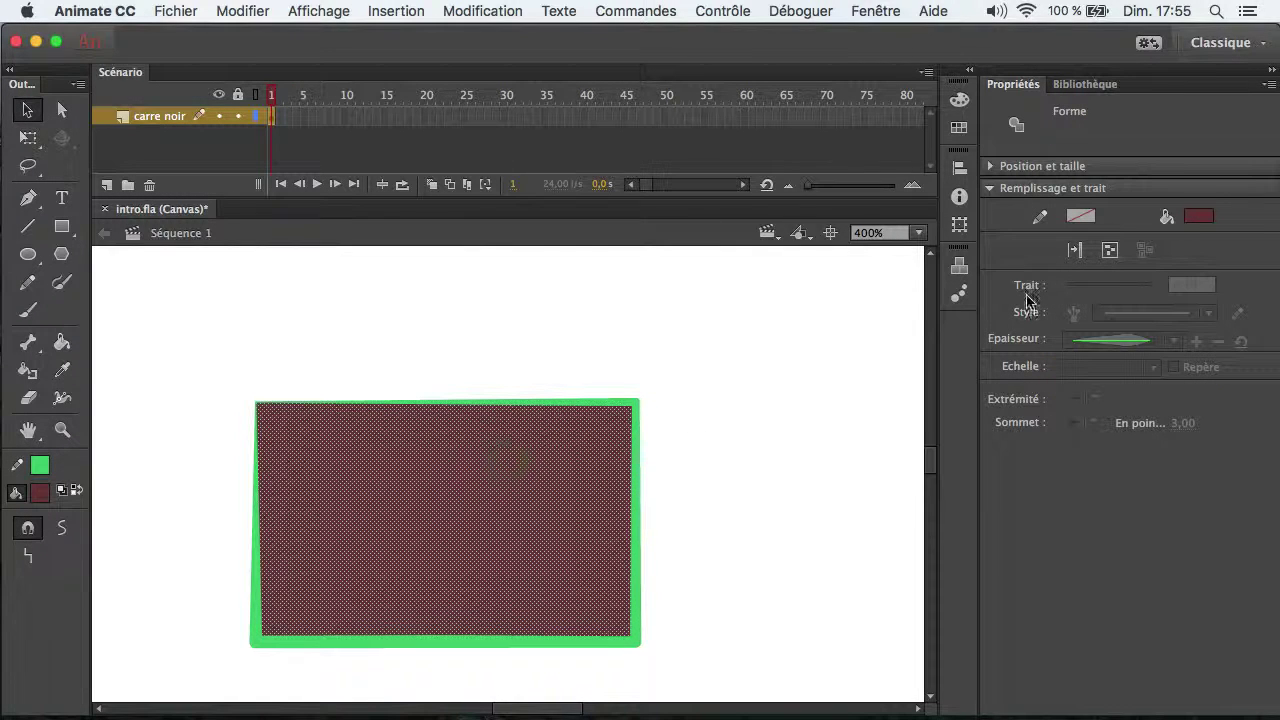
left_click(1205, 222)
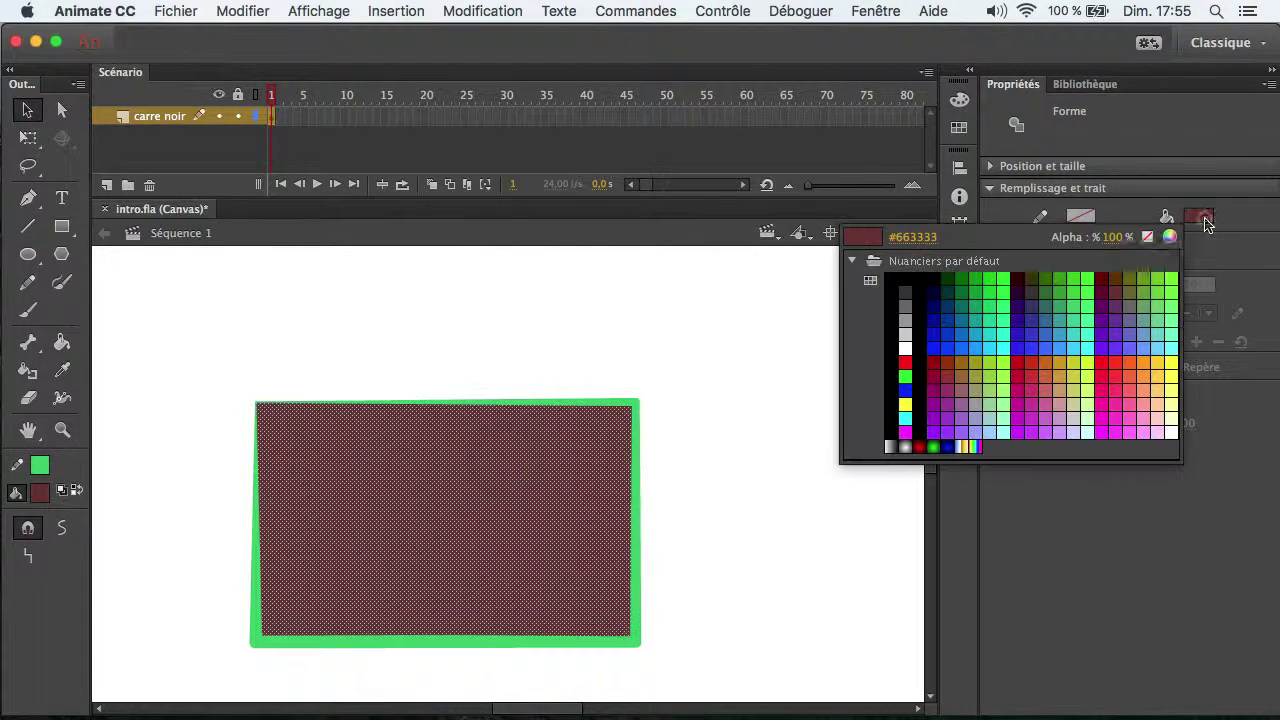
left_click(1148, 239)
left_click(457, 524)
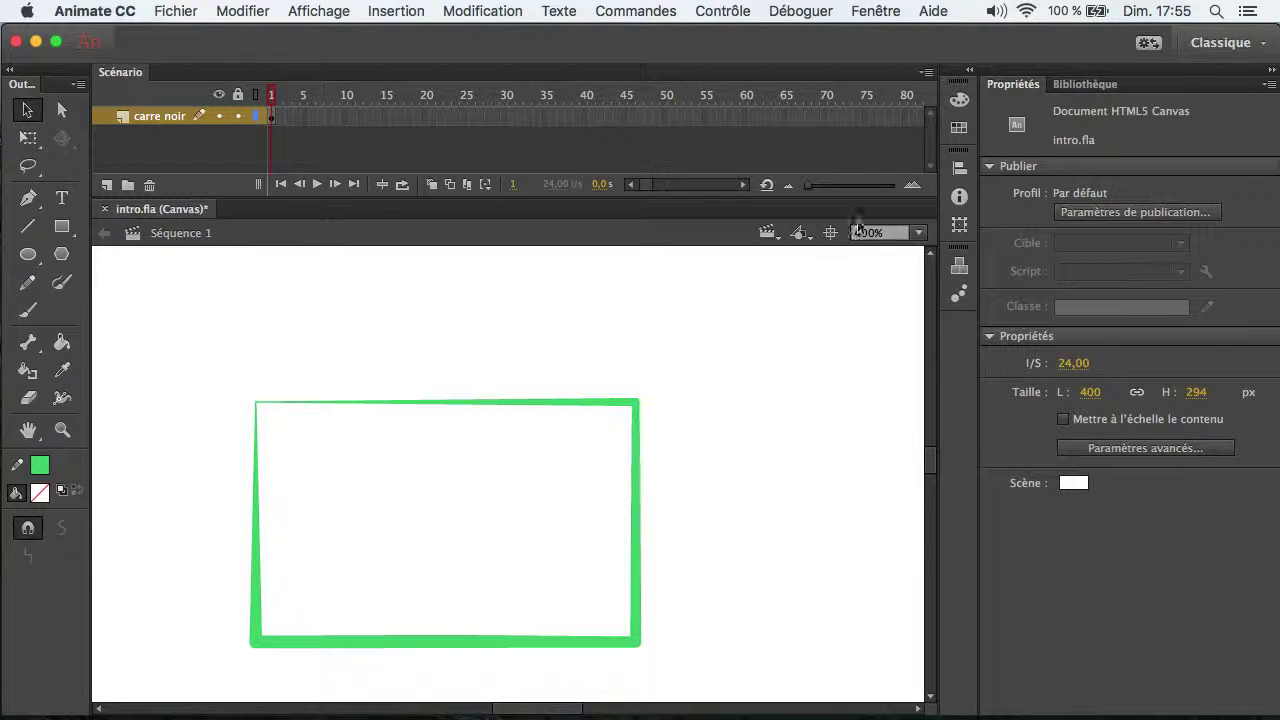
- Centre the stage in the view and fit it to the window
left_click(830, 234)
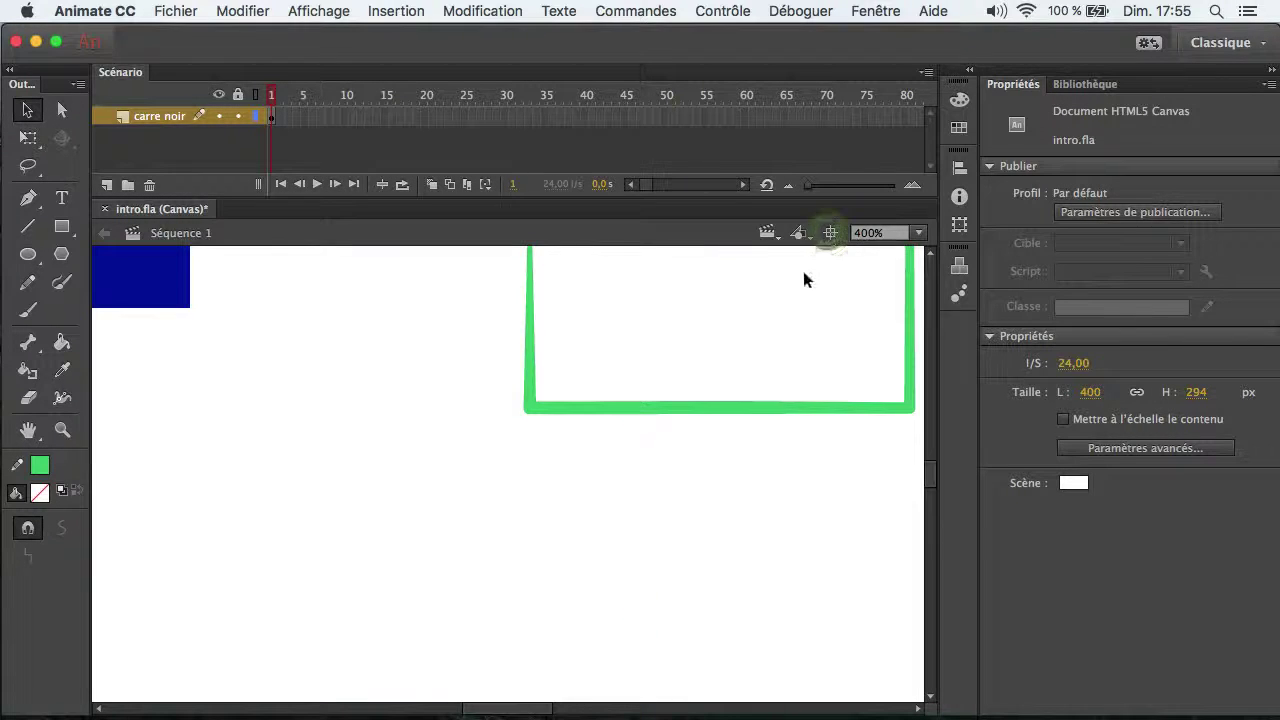
scroll(930, 480, "up", 5)
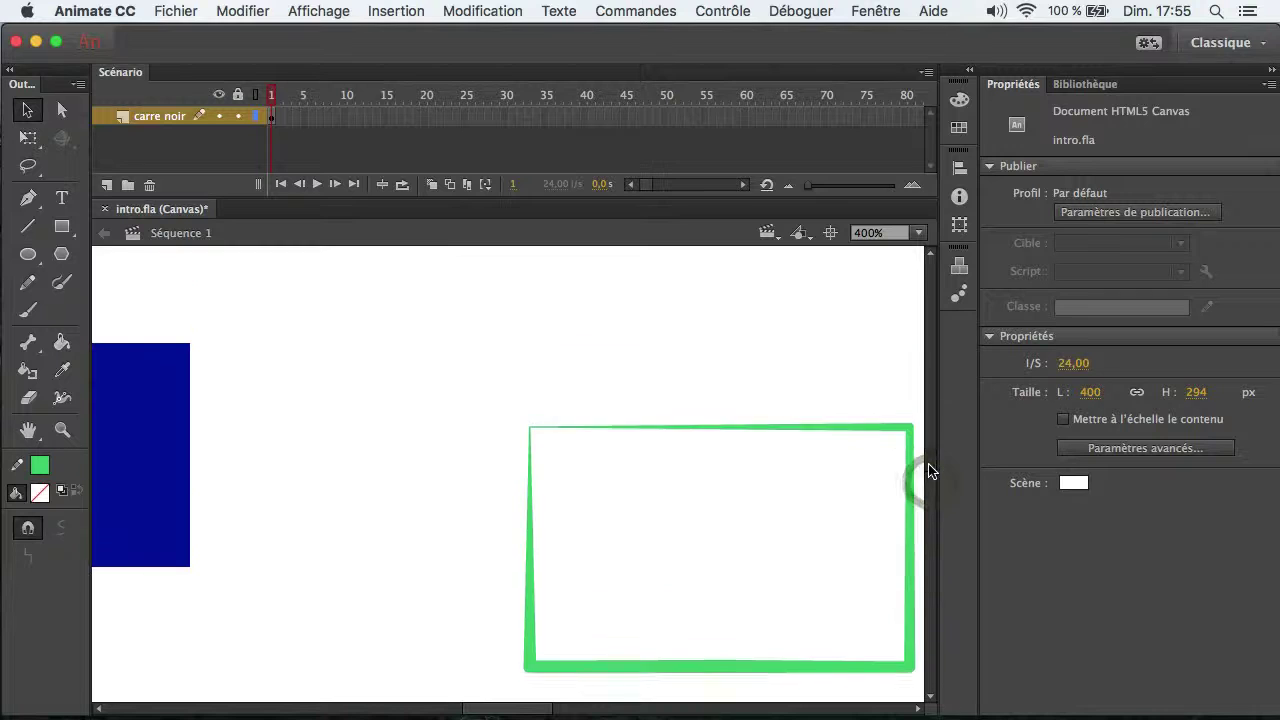
left_click(830, 234)
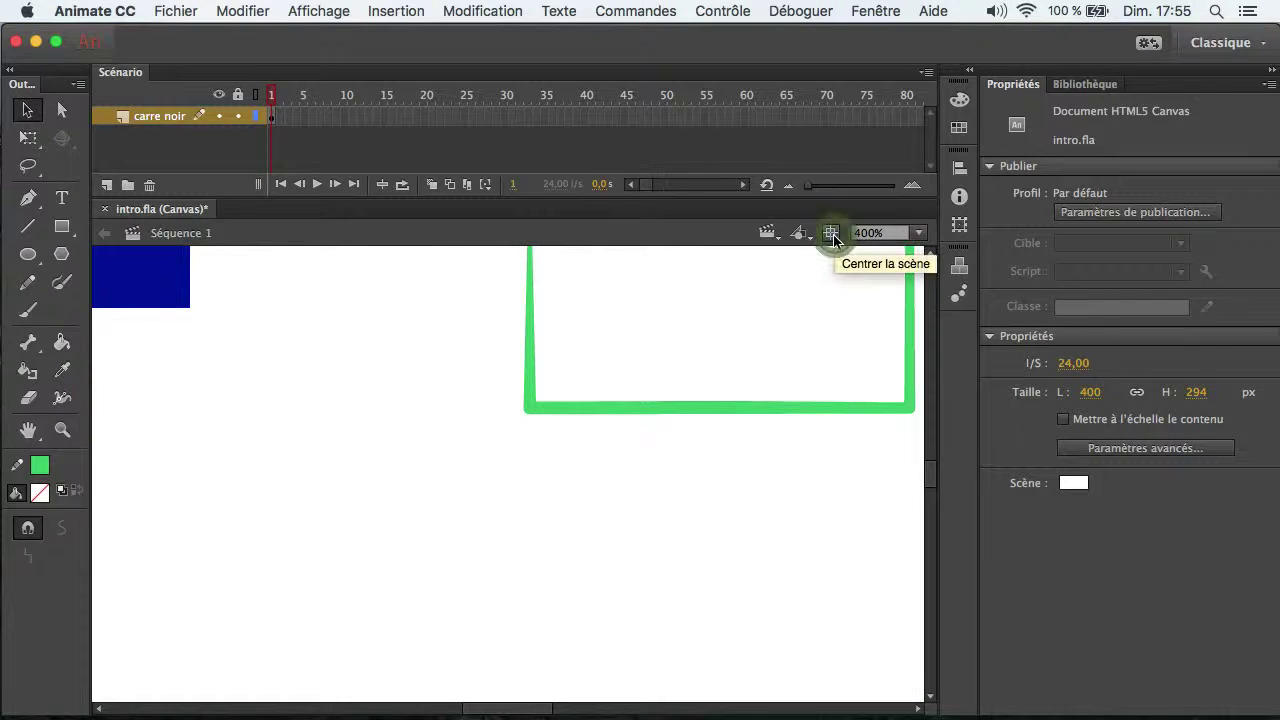
key("super+0")
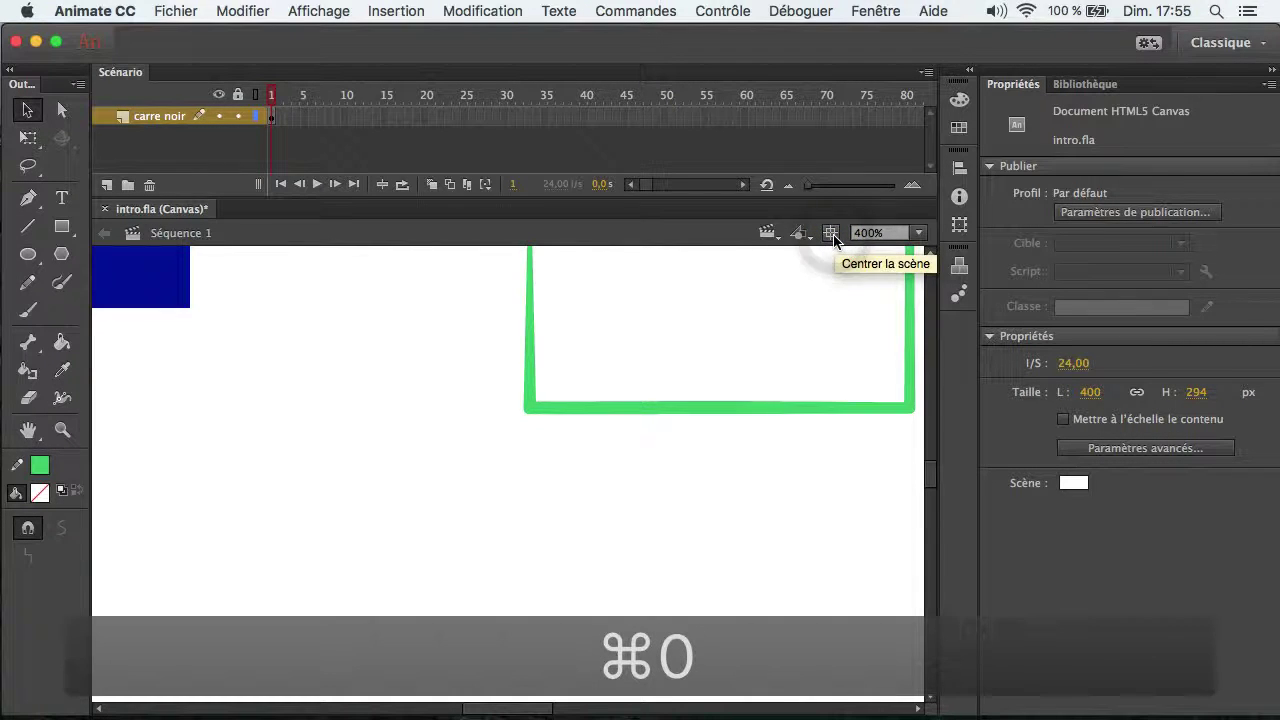
left_click(920, 233)
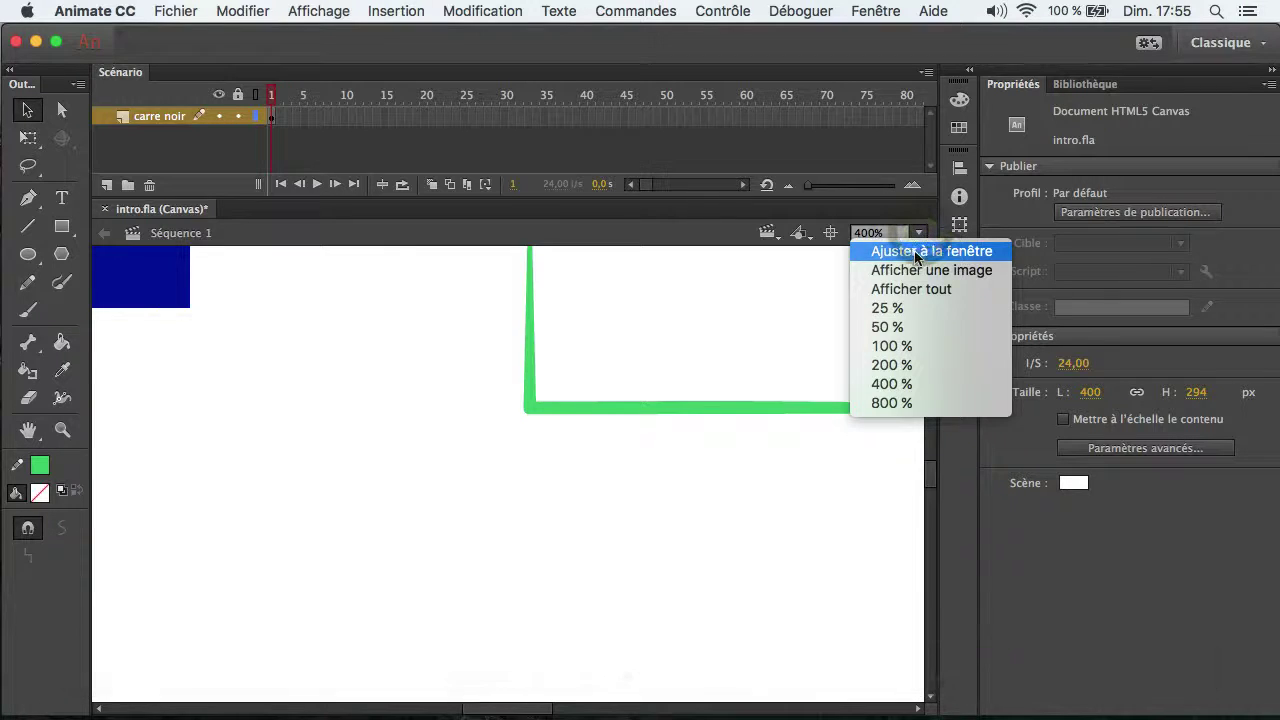
left_click(914, 250)
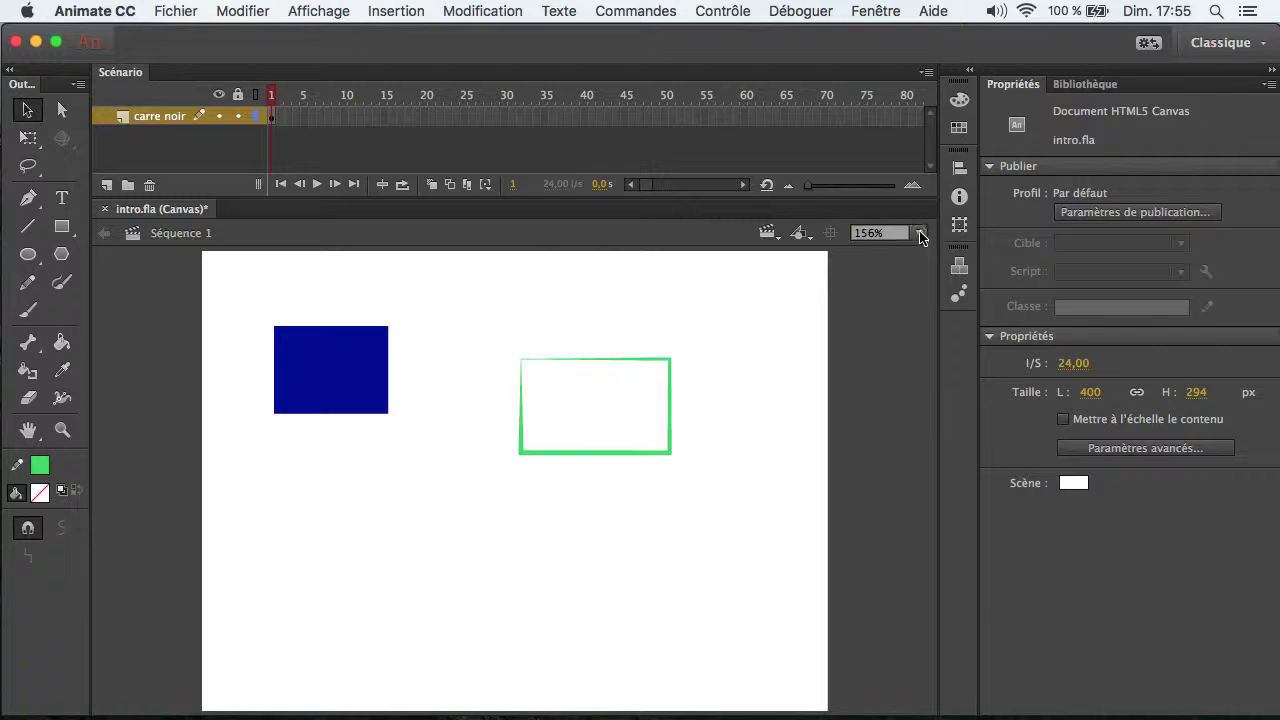
- Try the show-frame view of the stage, and set the zoom to 100%
left_click(920, 237)
left_click(921, 269)
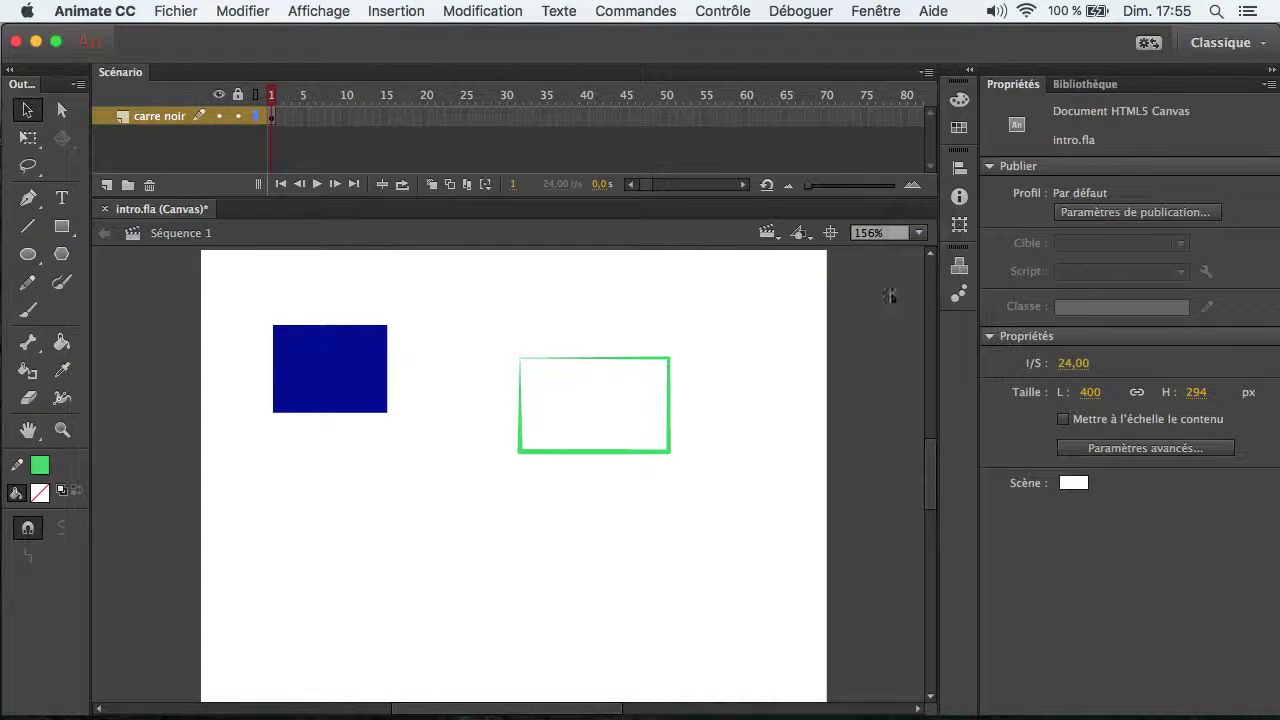
scroll(222, 451, "down", 3)
scroll(222, 451, "up", 4)
scroll(222, 451, "down", 1)
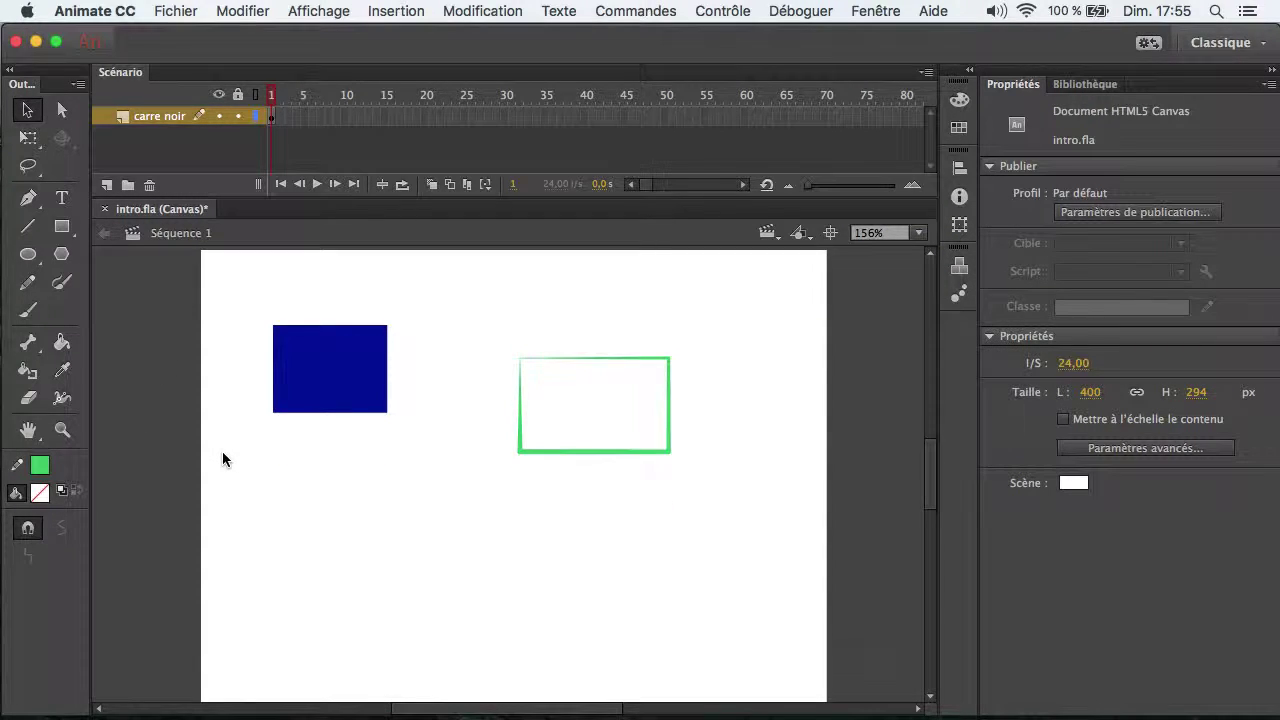
left_click(921, 236)
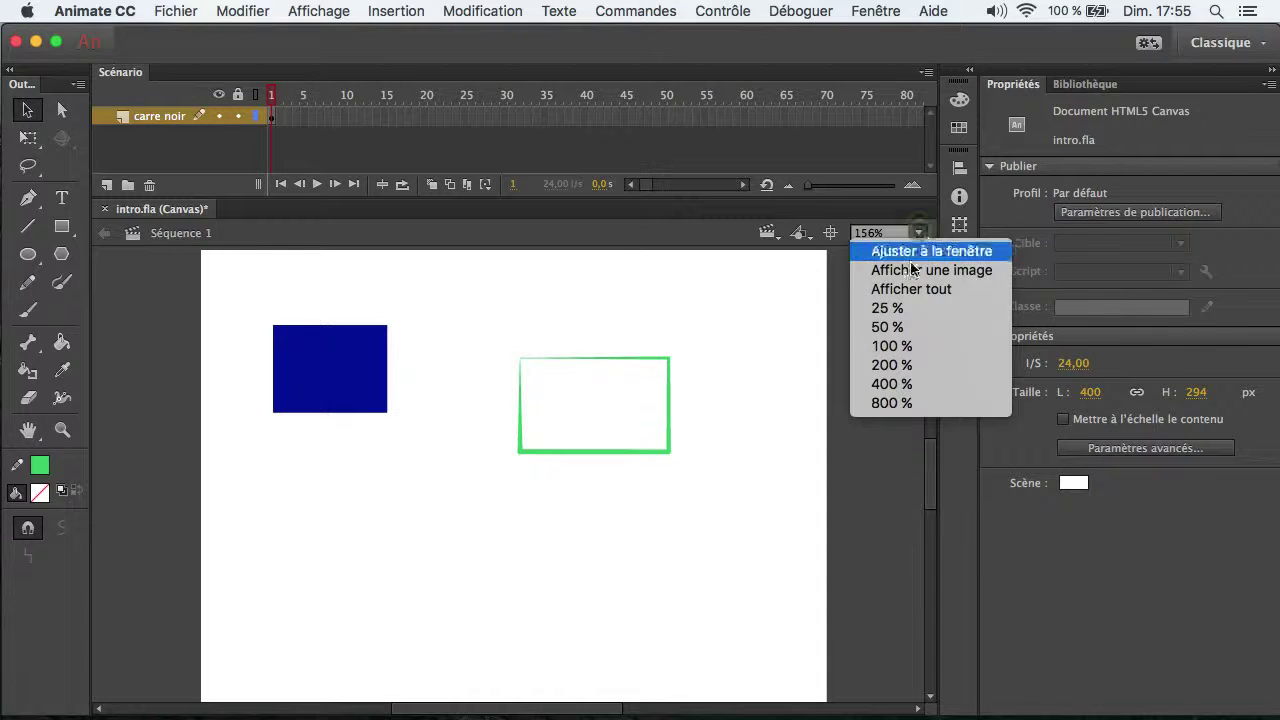
left_click(881, 347)
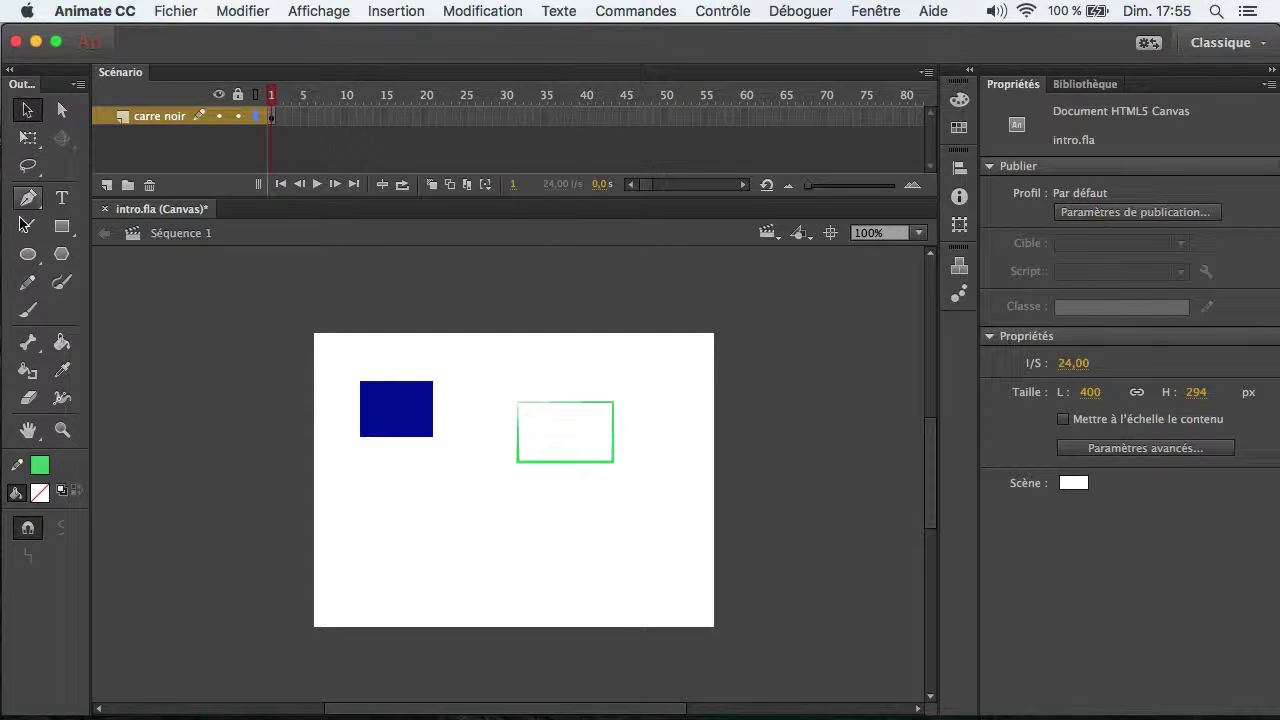
- Draw a circle with the Oval tool below the two rectangles, with a green stroke and no fill
left_click(27, 258)
left_click(95, 253)
left_click_drag(423, 494, 491, 560)
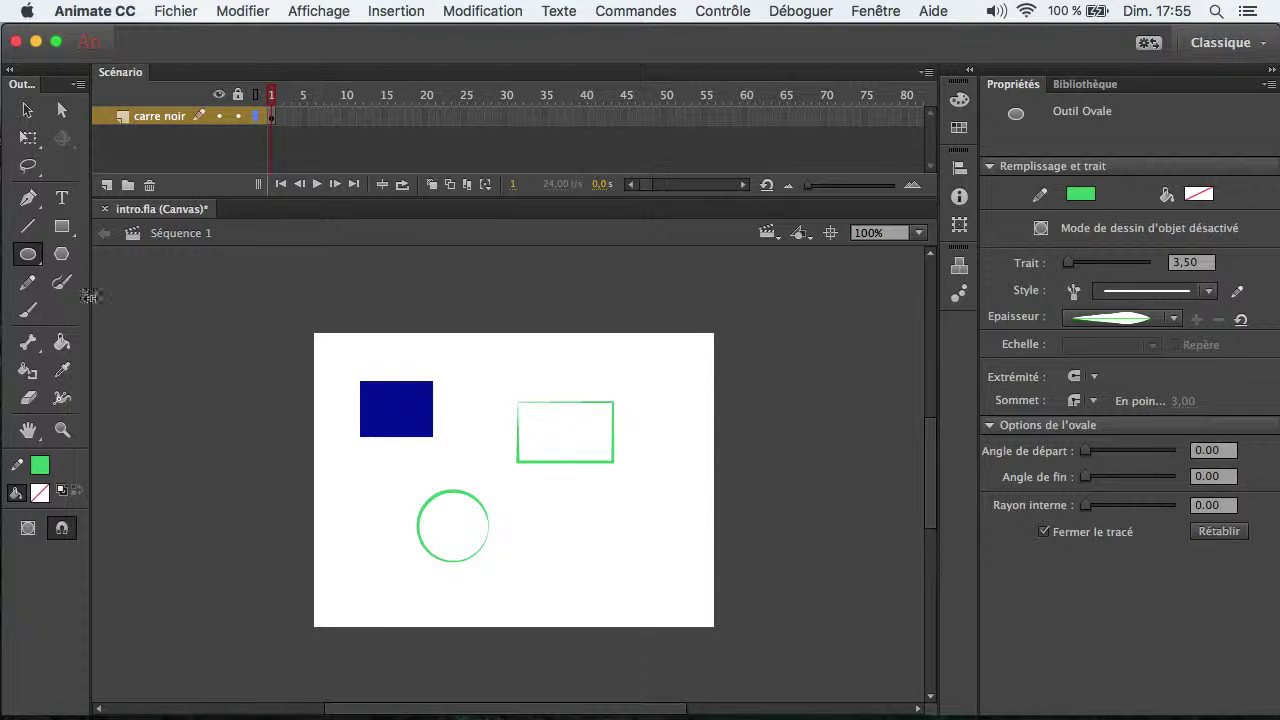
- Set the Oval tool to a red fill with no stroke and draw a smaller circle to the right of the green one
left_click(29, 258)
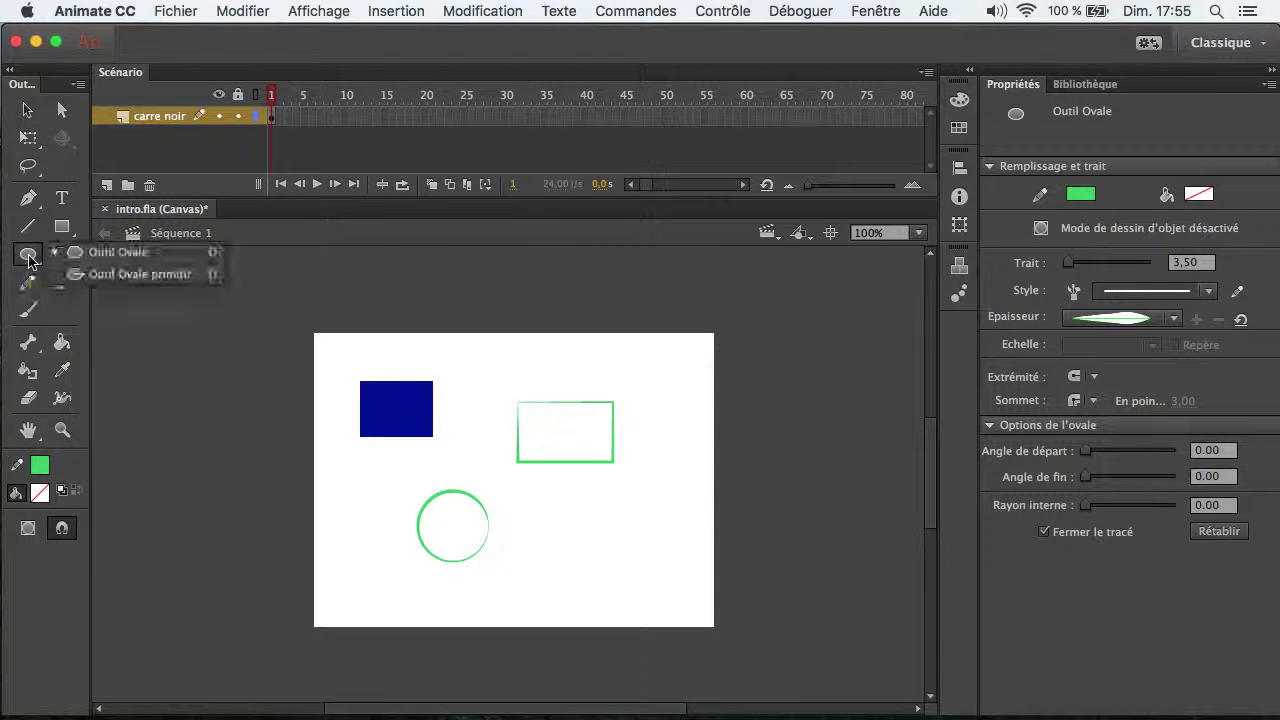
left_click(1200, 195)
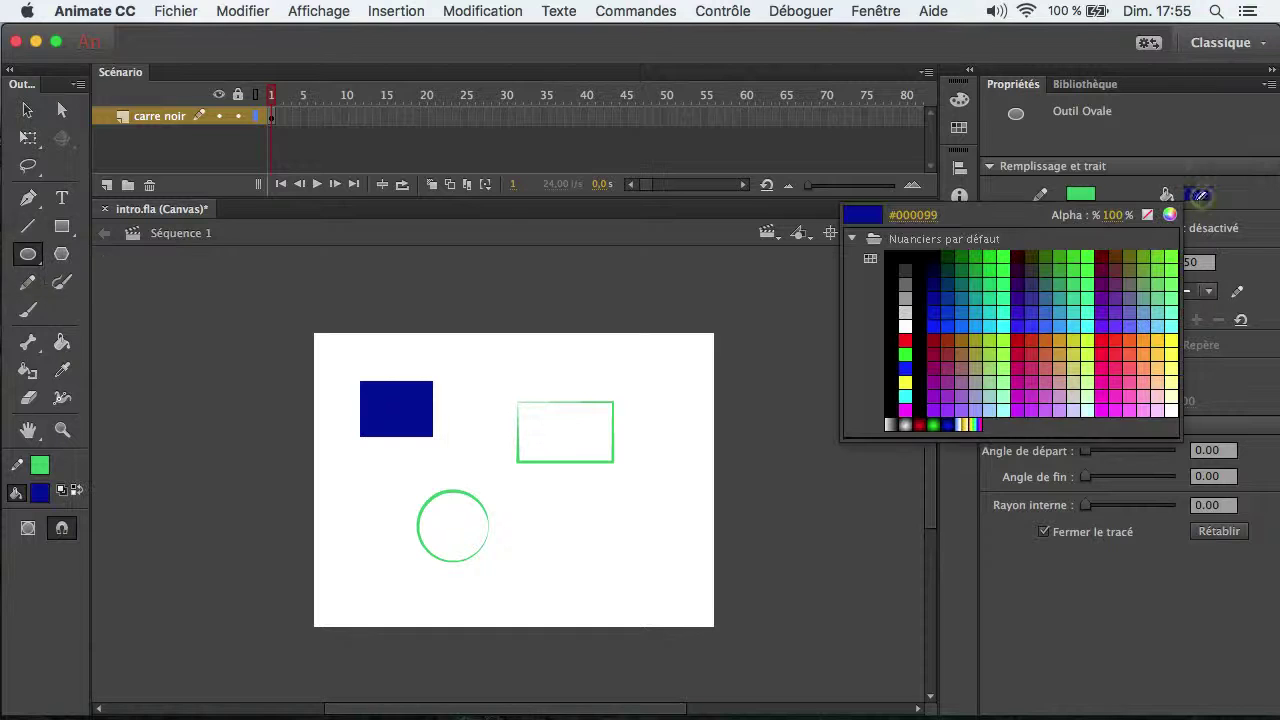
left_click(1022, 341)
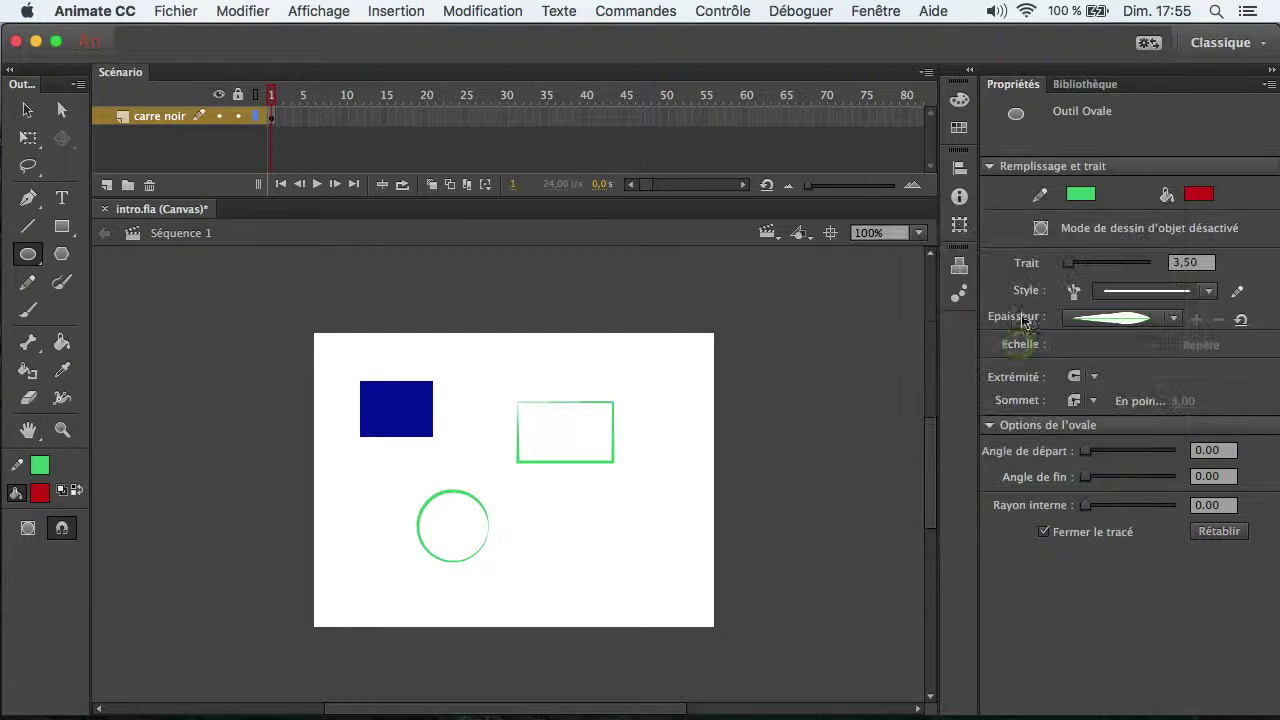
left_click(1077, 198)
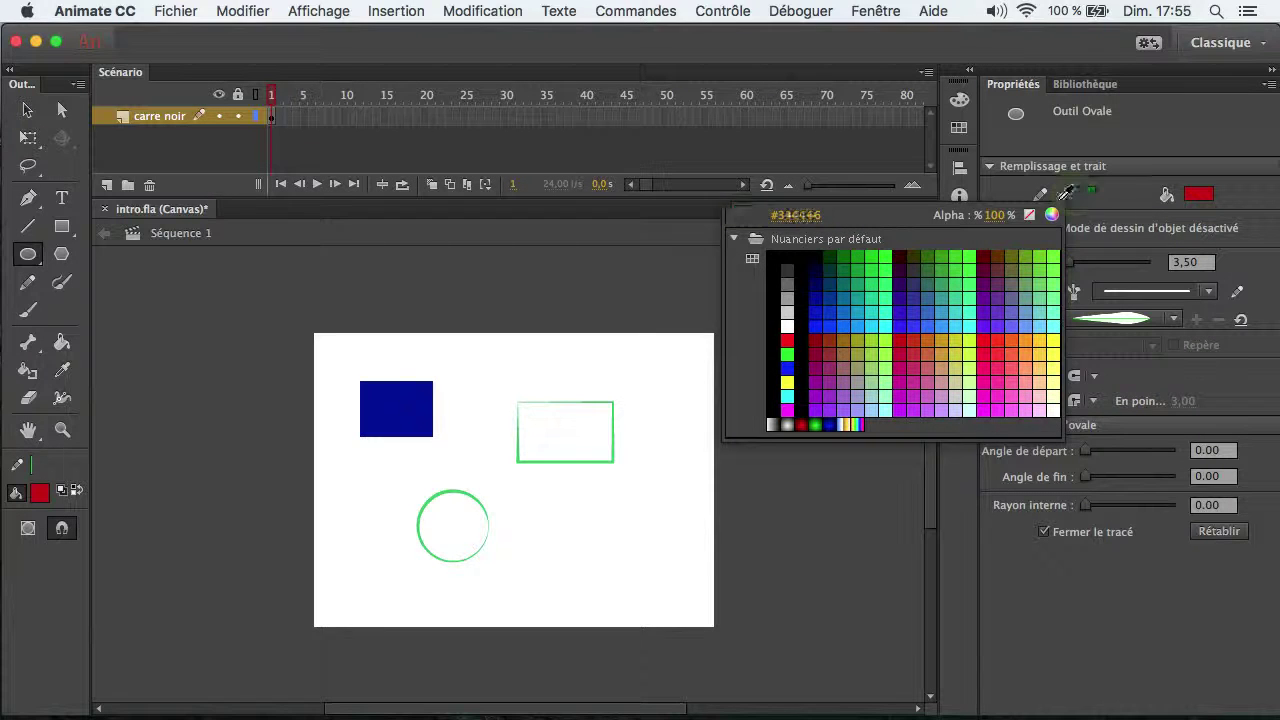
left_click(1029, 217)
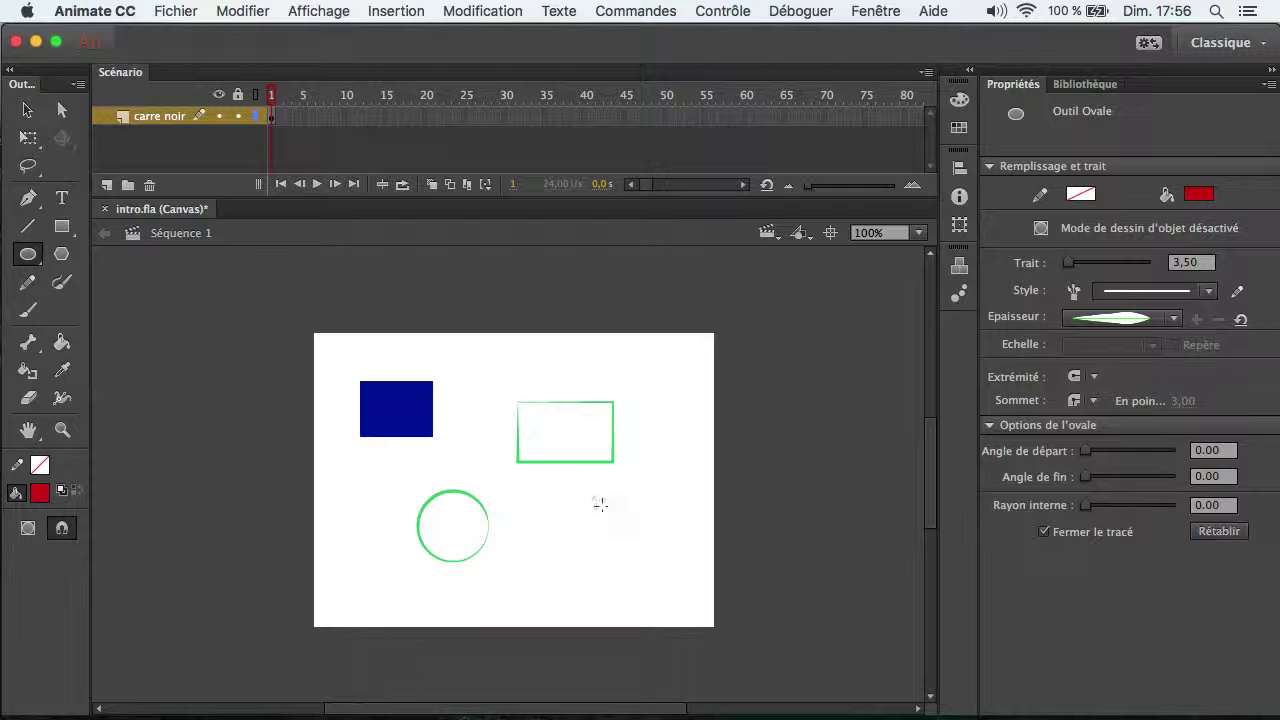
left_click_drag(593, 512, 645, 564)
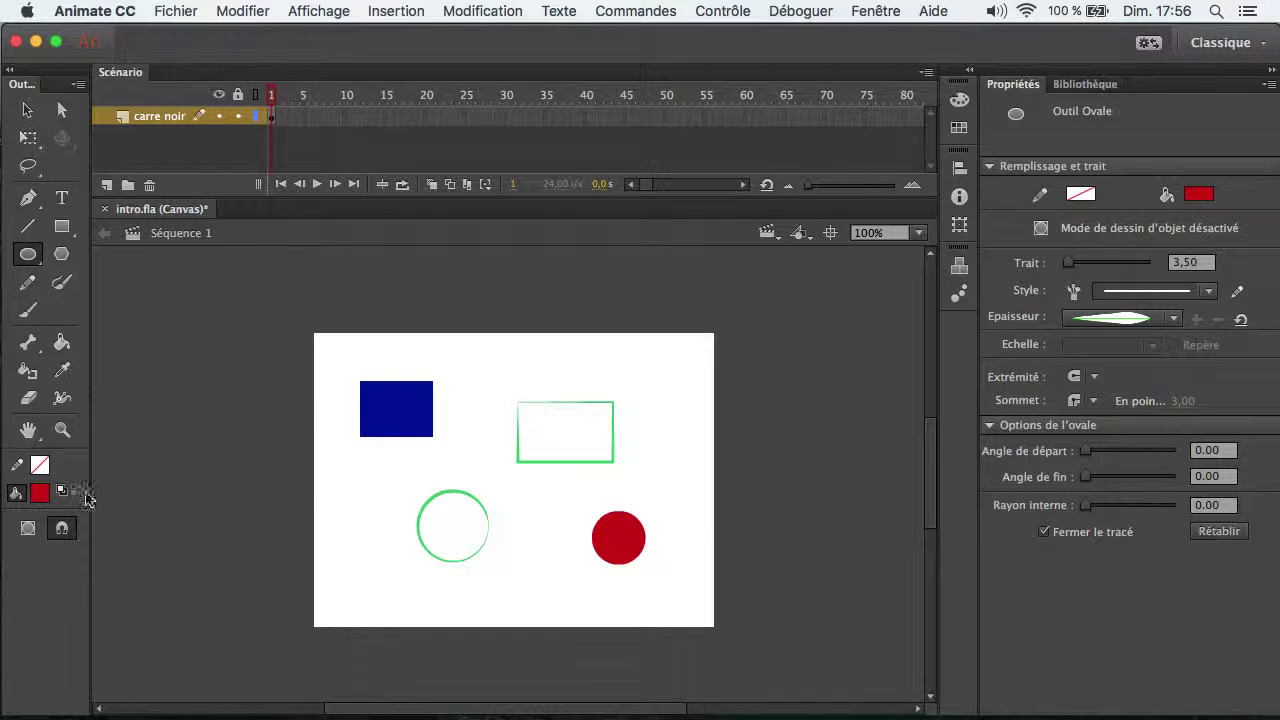
- Select the red circle and change its fill to purple
left_click(28, 109)
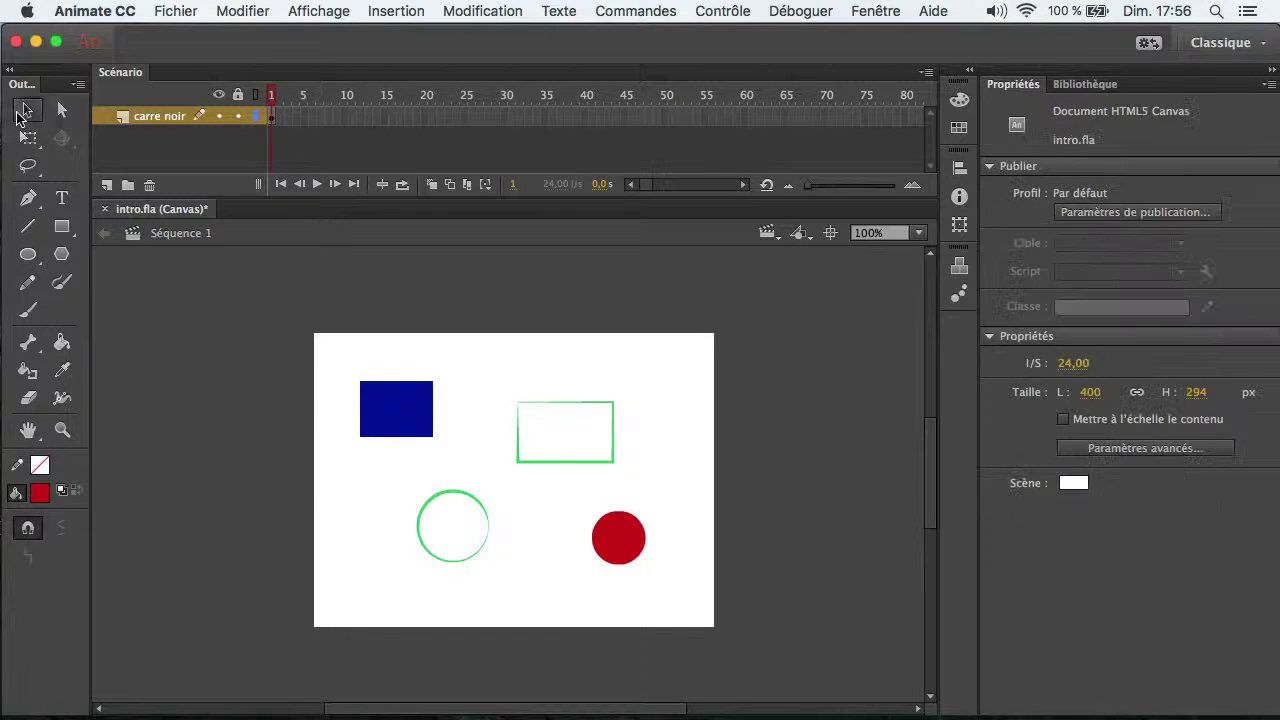
left_click(632, 549)
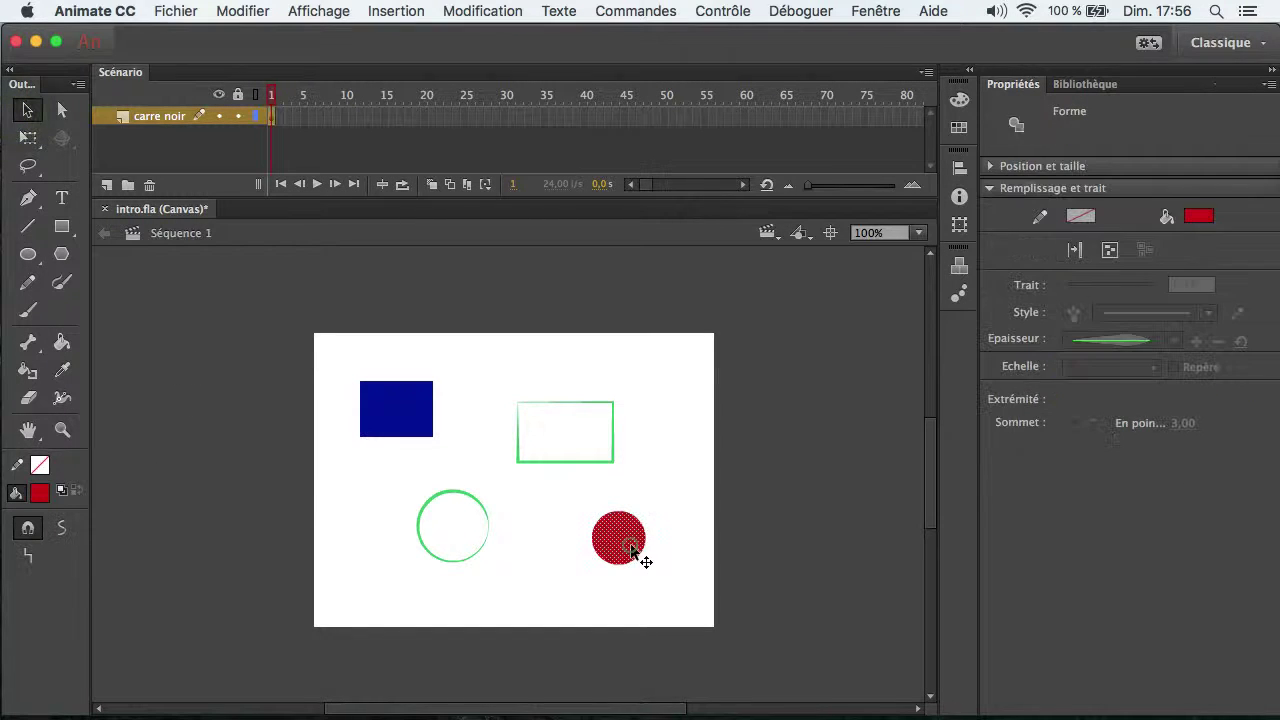
left_click(40, 492)
left_click(166, 410)
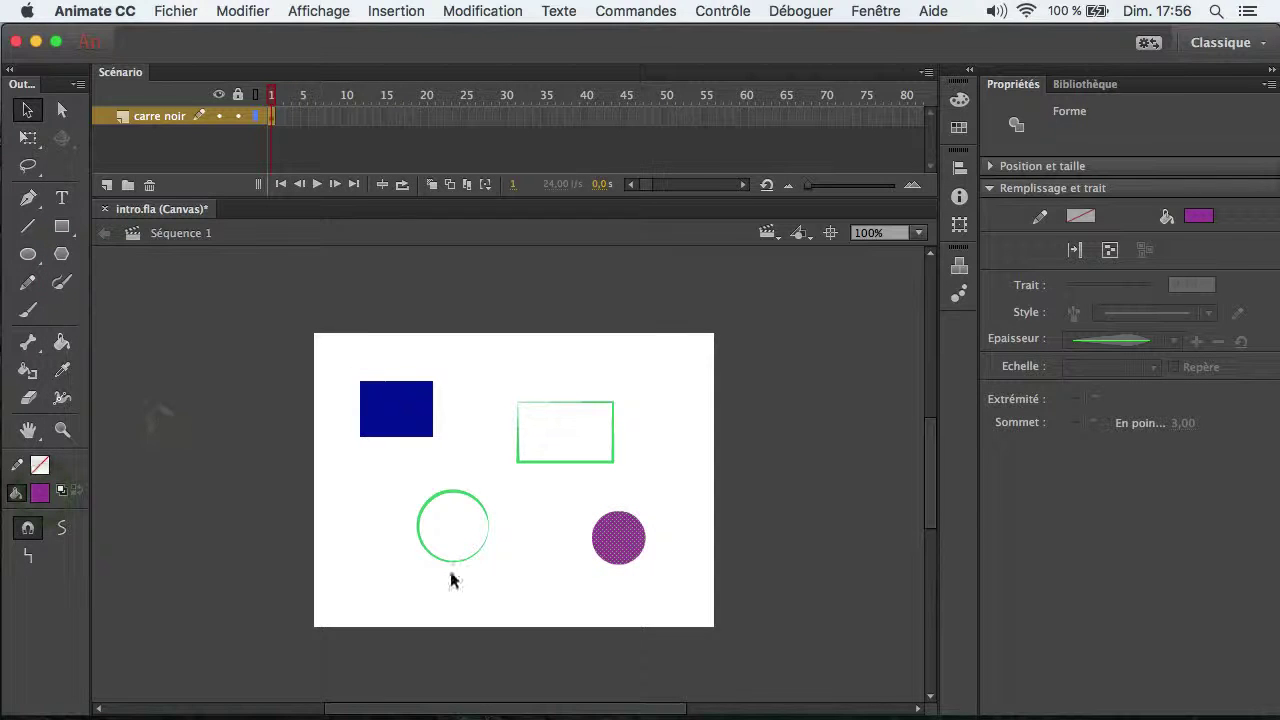
- Change the purple circle's fill to the white-to-black radial gradient swatch and deselect it
left_click(506, 584)
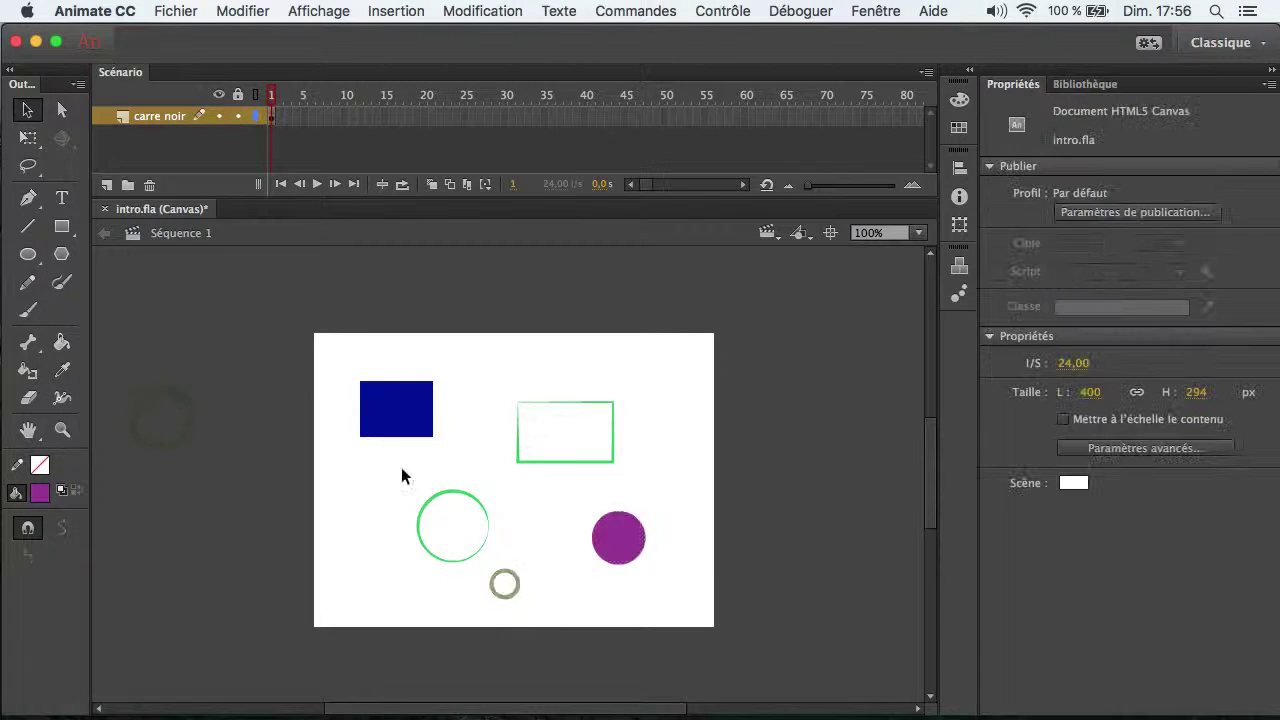
left_click(618, 548)
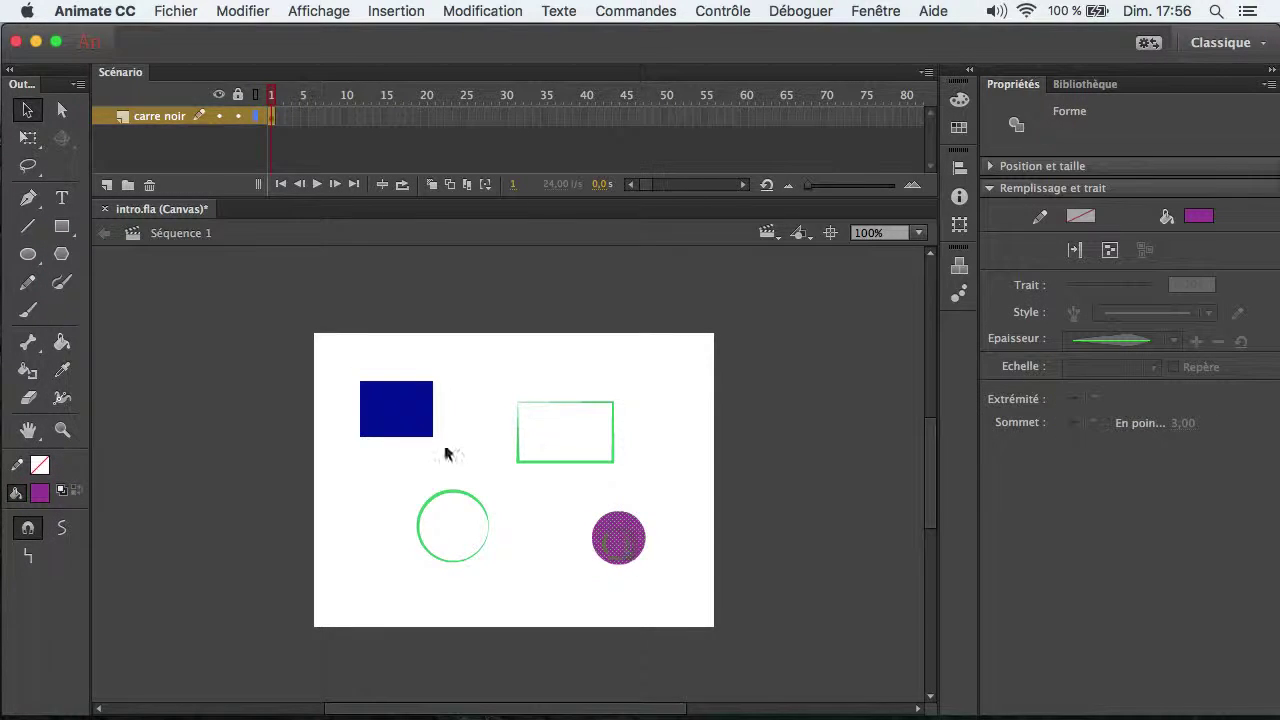
left_click(40, 494)
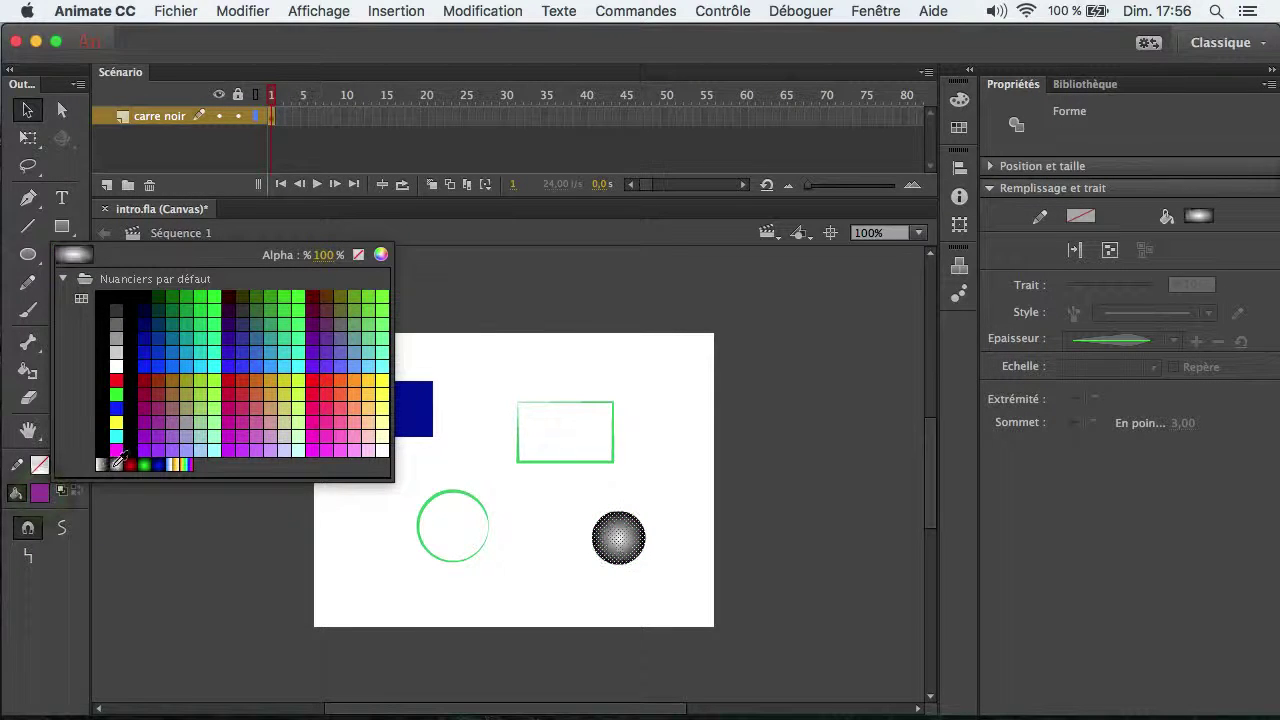
left_click(116, 464)
left_click(491, 591)
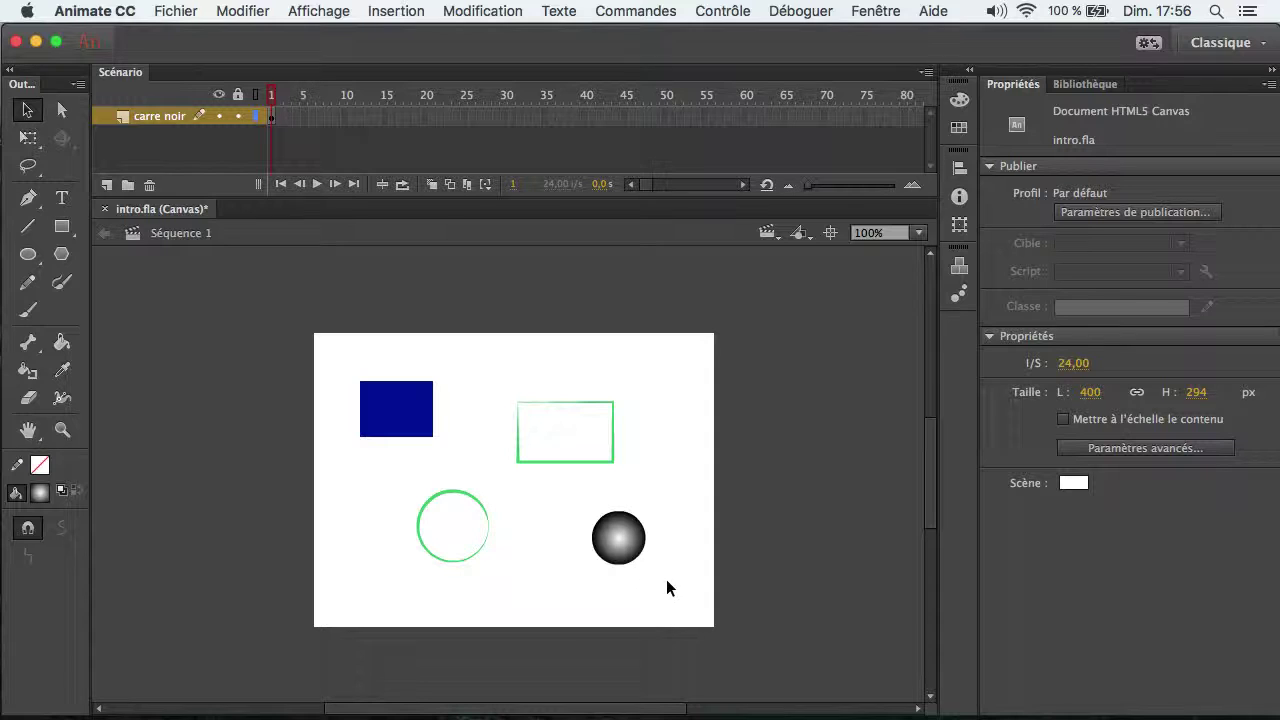
- Duplicate the gradient circle three times, placing copies to its upper right, its left and its lower right
left_click_drag(673, 507, 664, 452)
left_click(592, 593)
left_click_drag(619, 541, 663, 586, "alt")
left_click(560, 584)
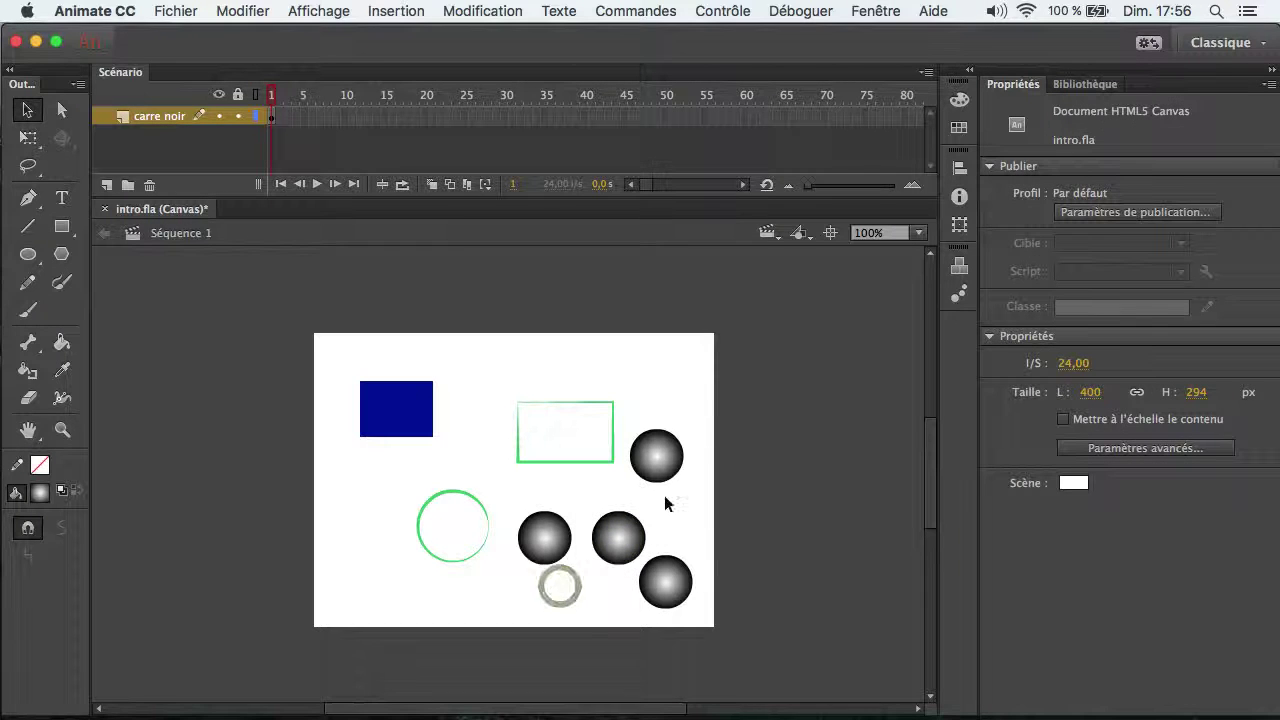
- Change the fill of the uppermost gradient circle, beside the green rectangle, to the green radial gradient swatch
left_click(655, 454)
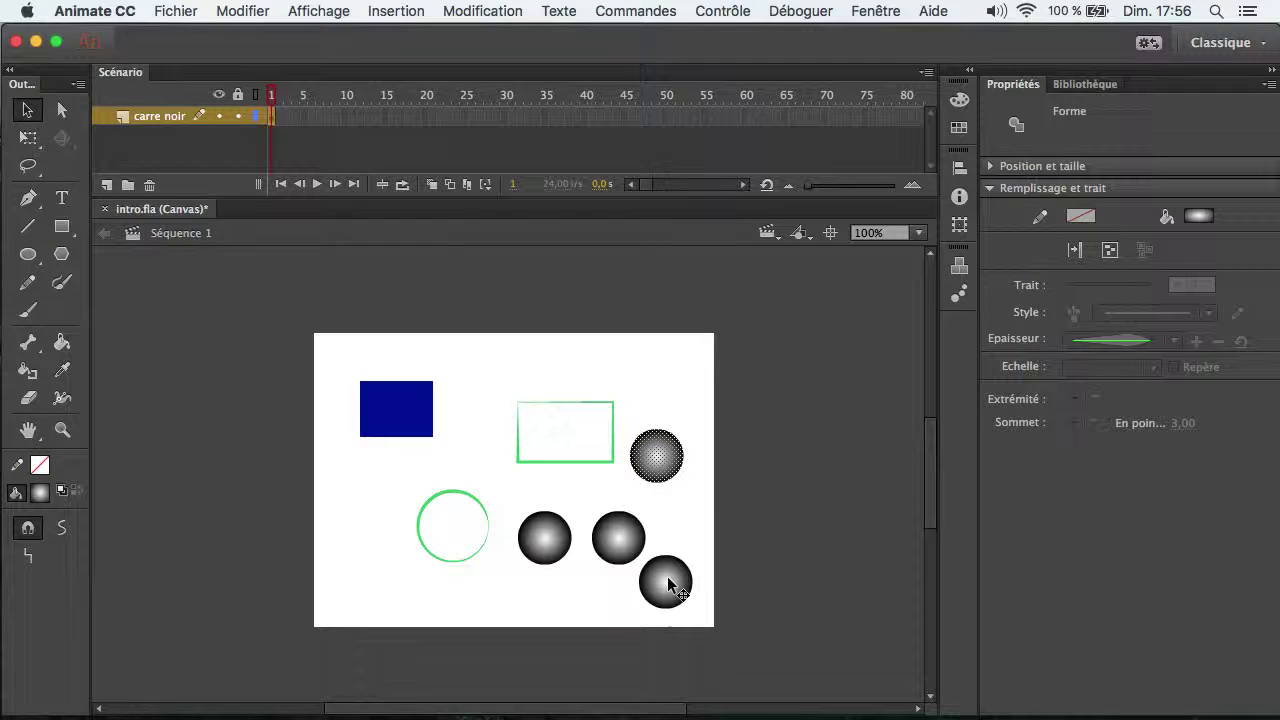
left_click(40, 491)
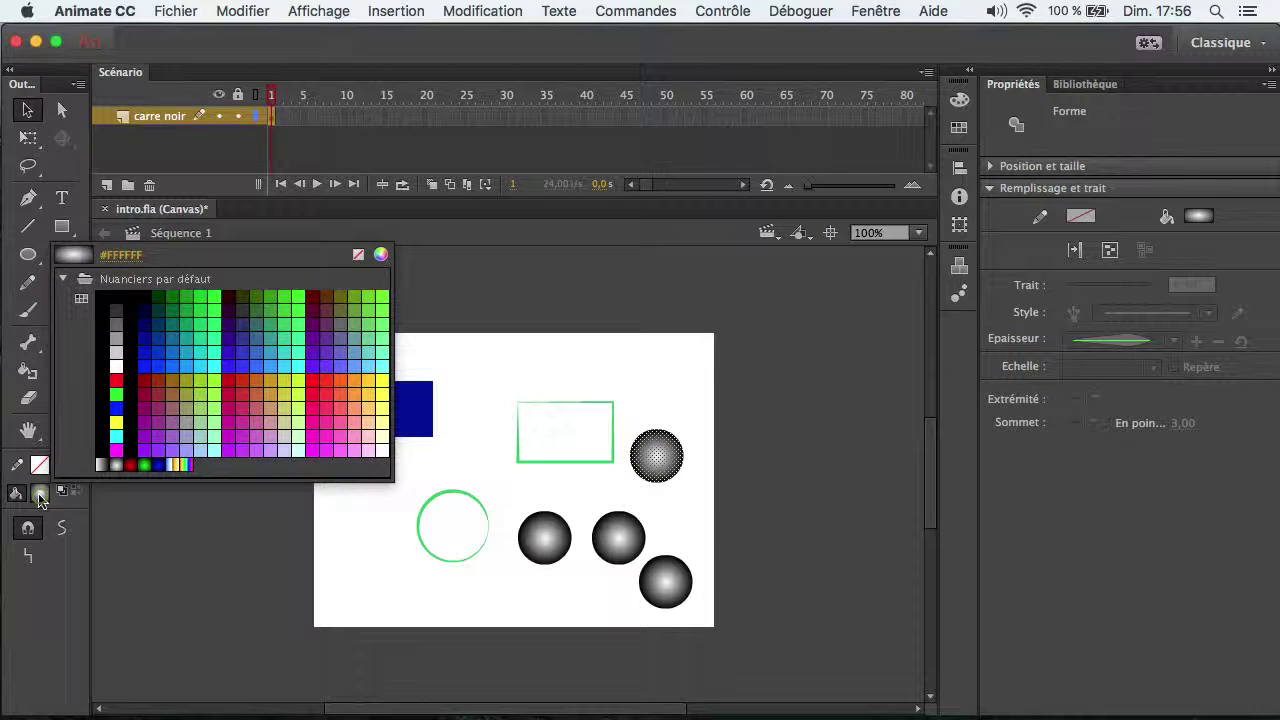
left_click(152, 458)
left_click(528, 588)
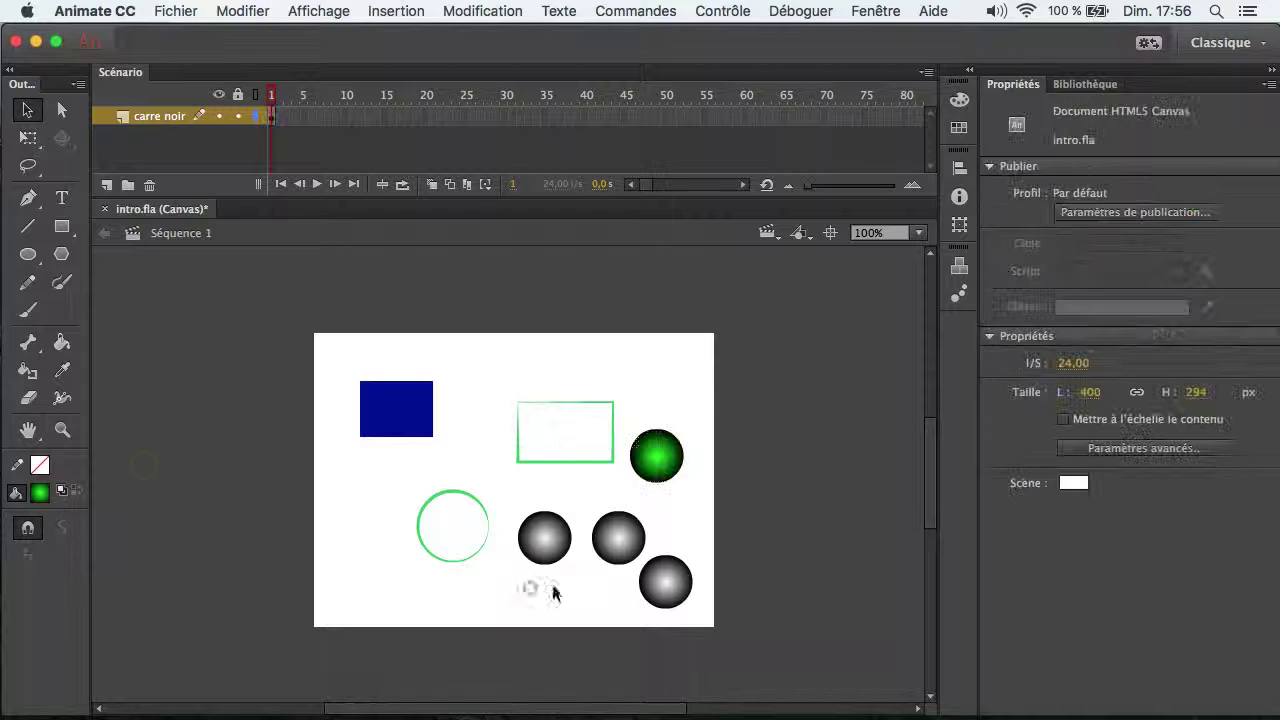